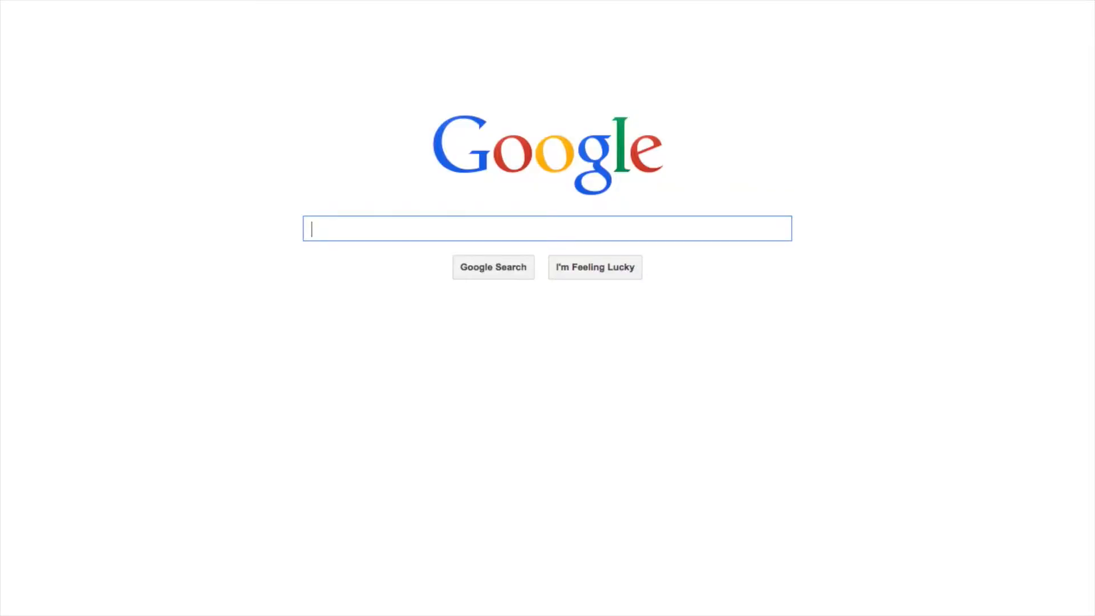
- Search Google for andromo.com and open the Andromo website from the results
text(andromo)
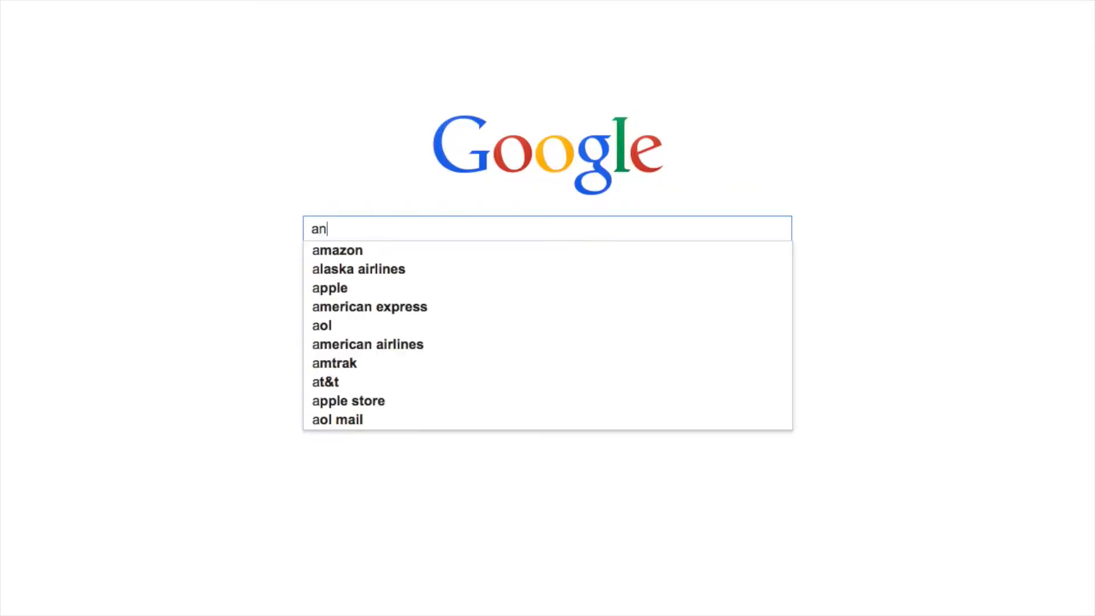
key(Down)
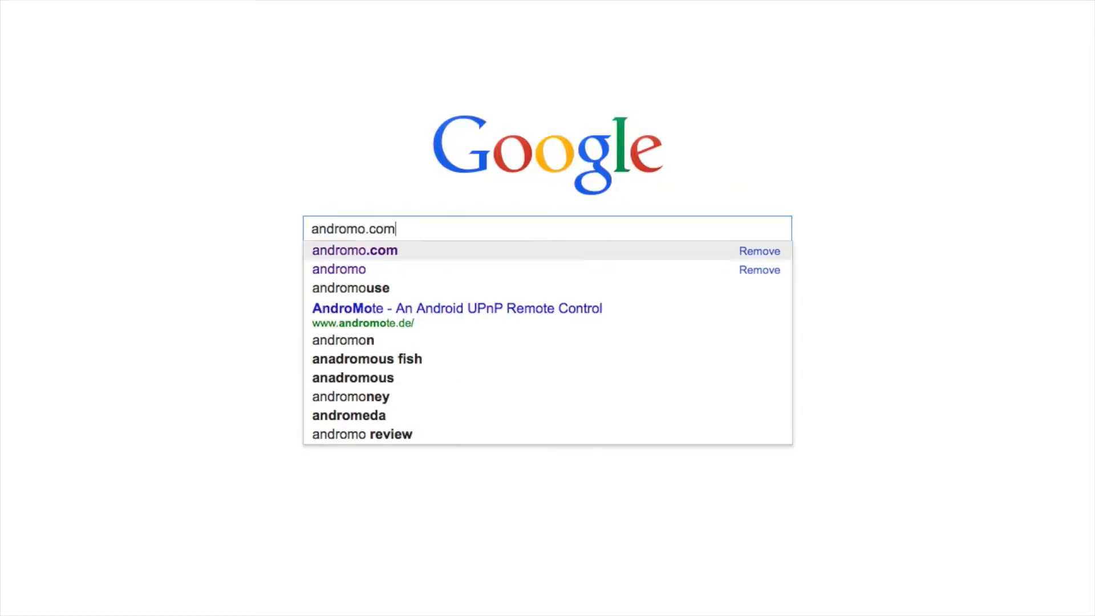
key(Return)
click(325, 111)
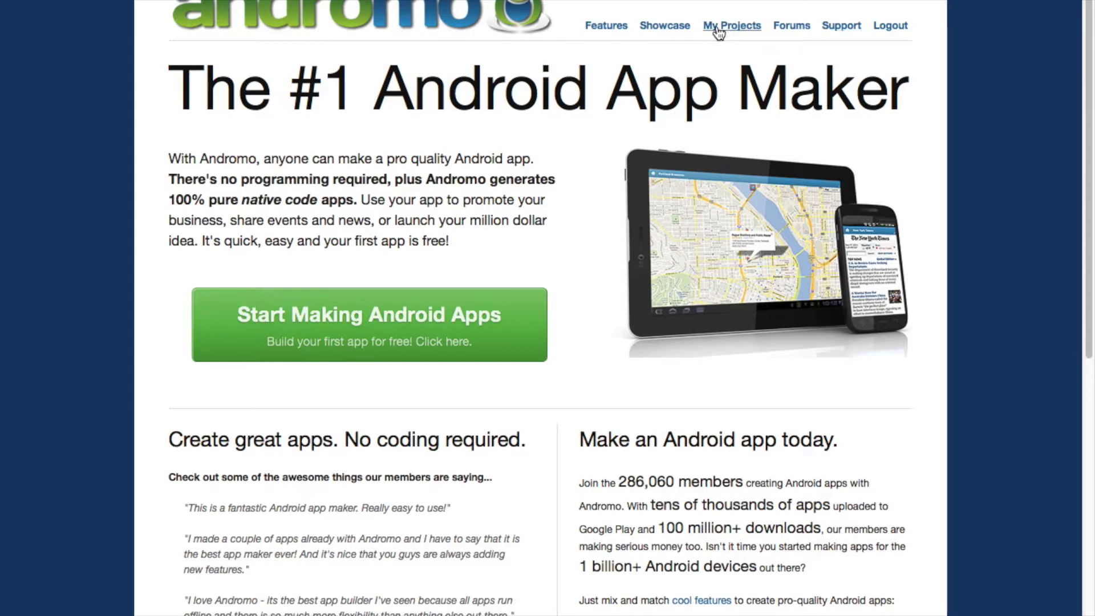
- Create a new project named NinjaExplosions from the account's projects page
click(718, 31)
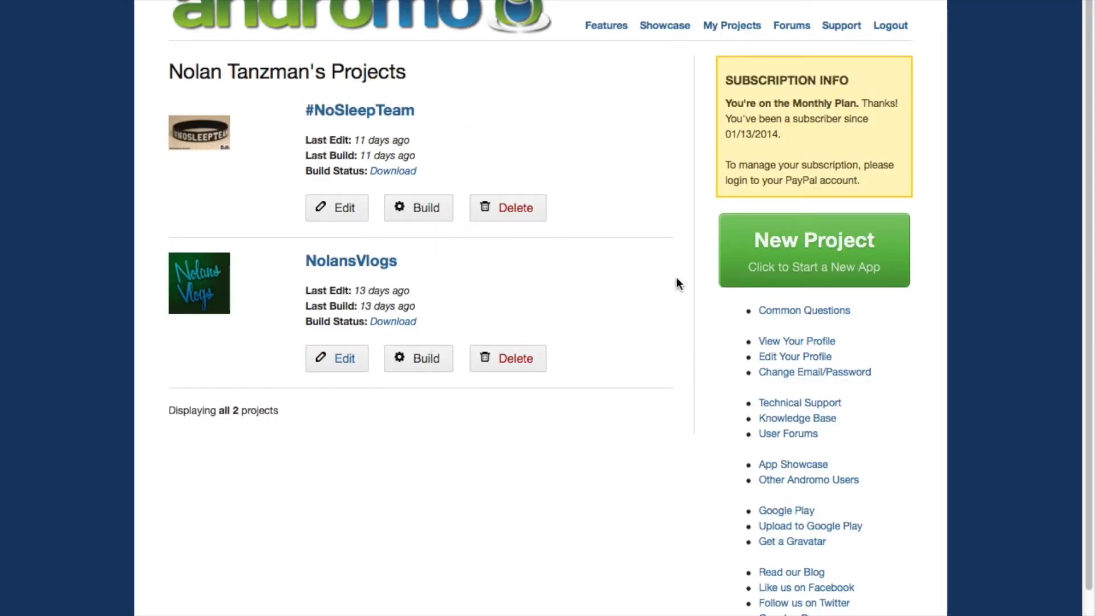
click(755, 238)
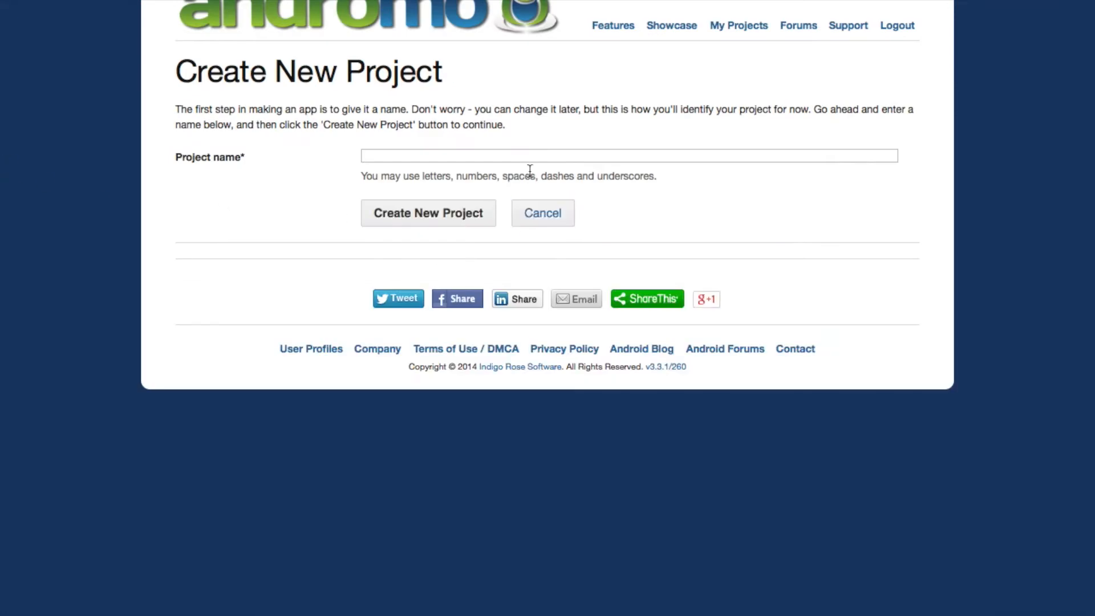
click(536, 153)
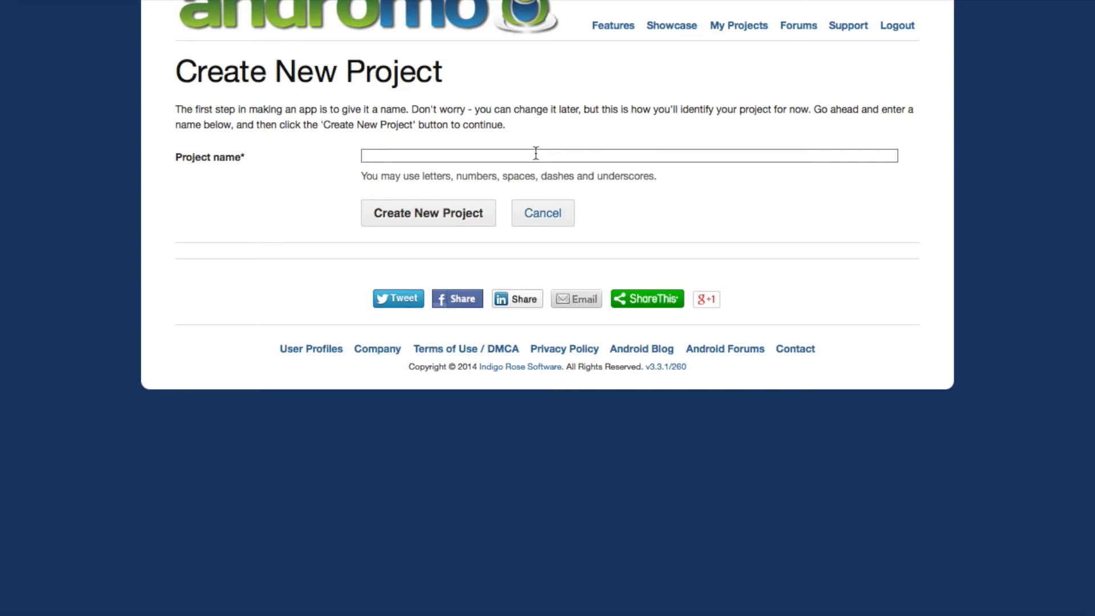
text(NinjaExplosions)
click(460, 211)
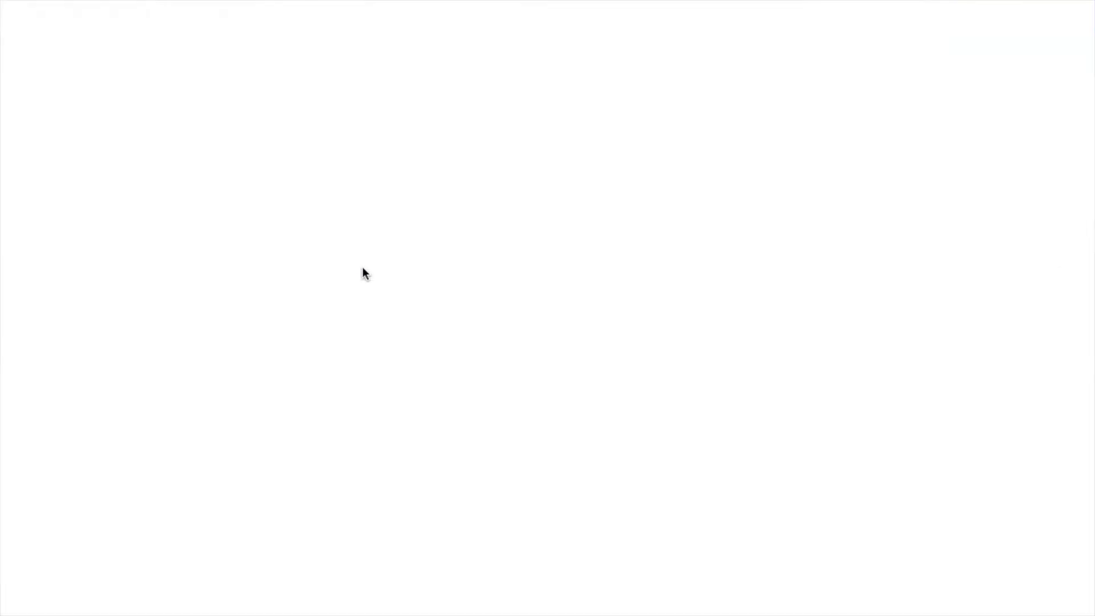
- Review the app info settings: app name, version, target, category, package name, license agreement and icon upload
scroll(359, 257, up, 1)
scroll(341, 229, down, 4)
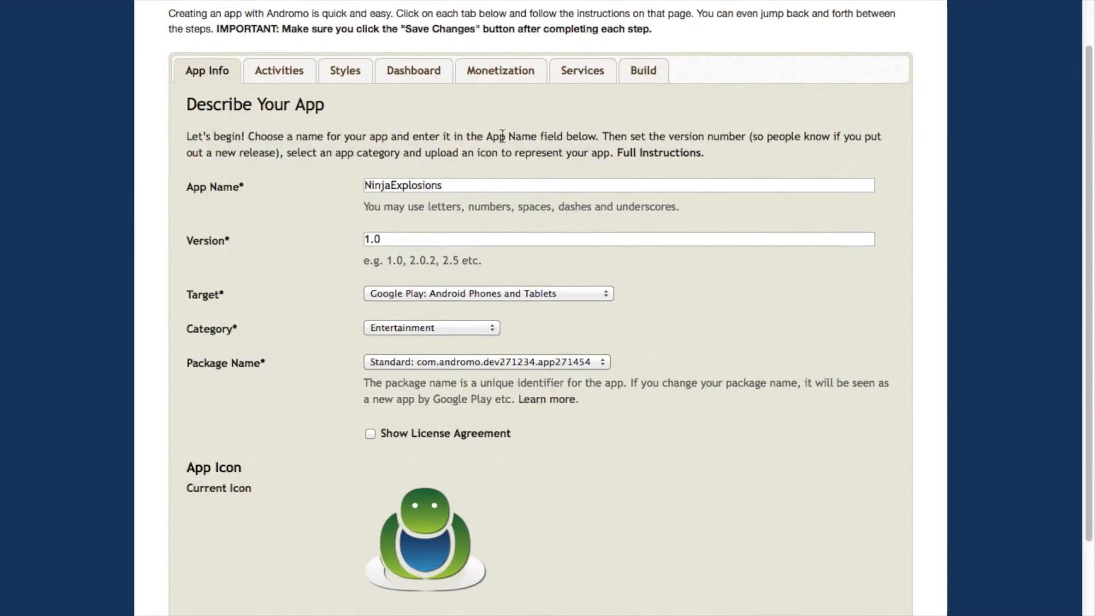
scroll(375, 222, down, 1)
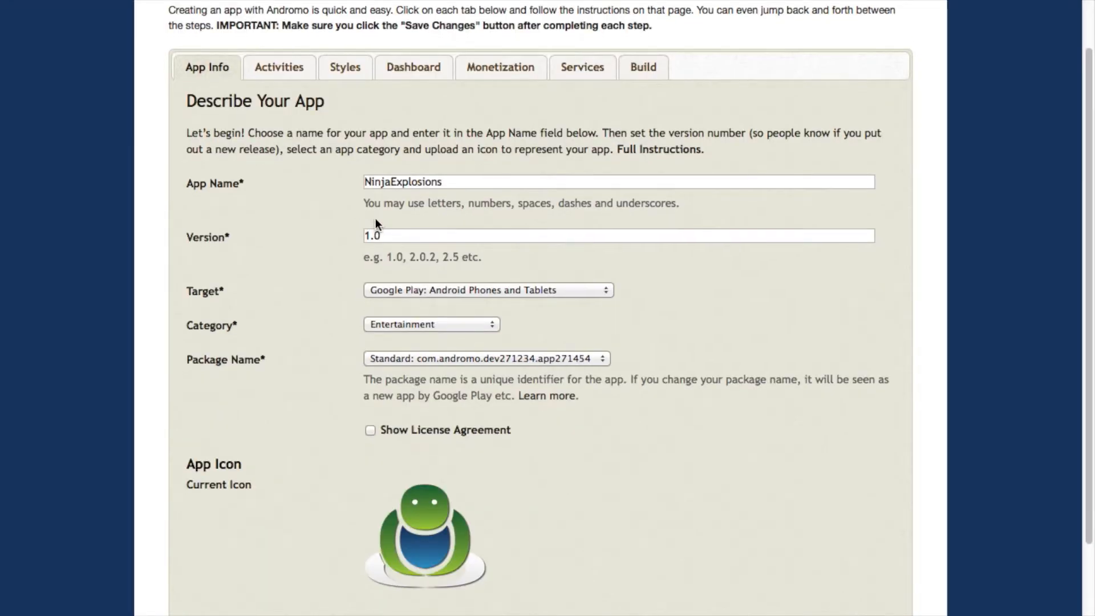
scroll(375, 222, down, 5)
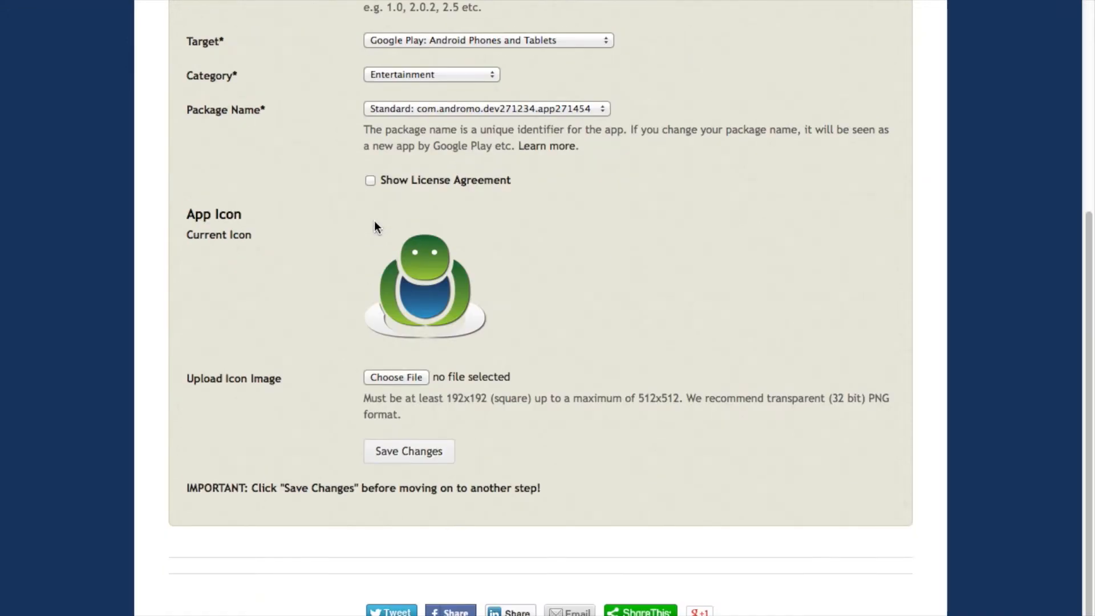
scroll(375, 223, up, 5)
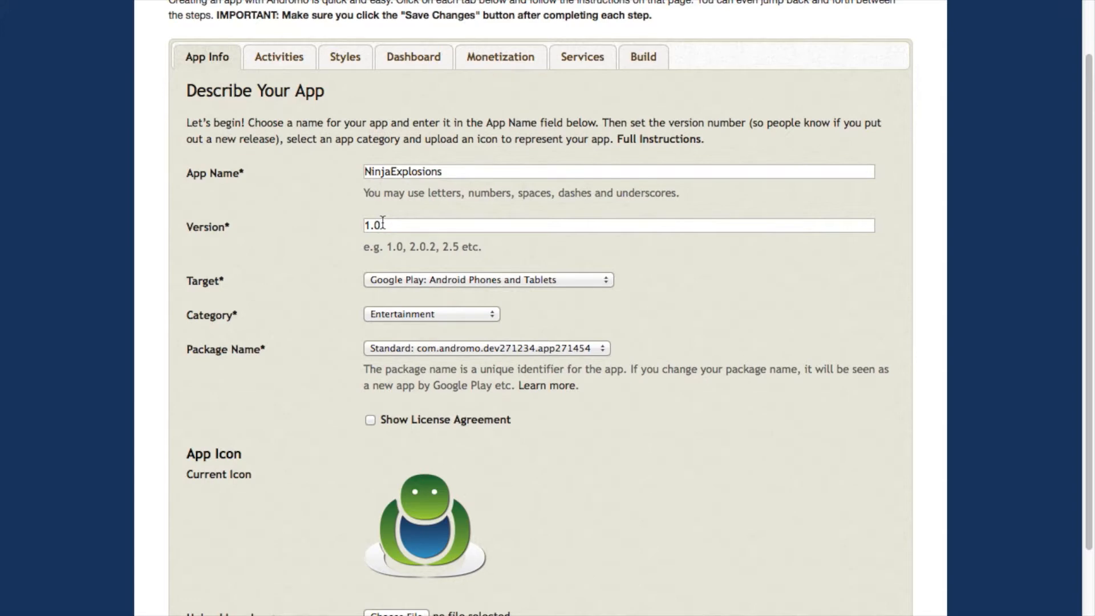
scroll(448, 241, down, 1)
scroll(397, 248, up, 1)
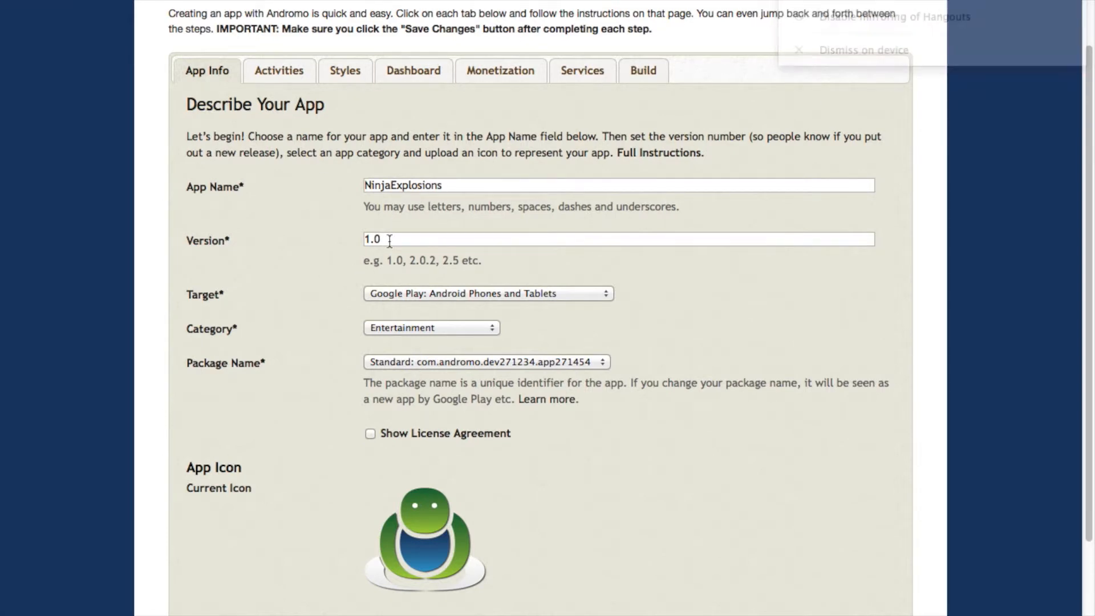
scroll(389, 241, down, 5)
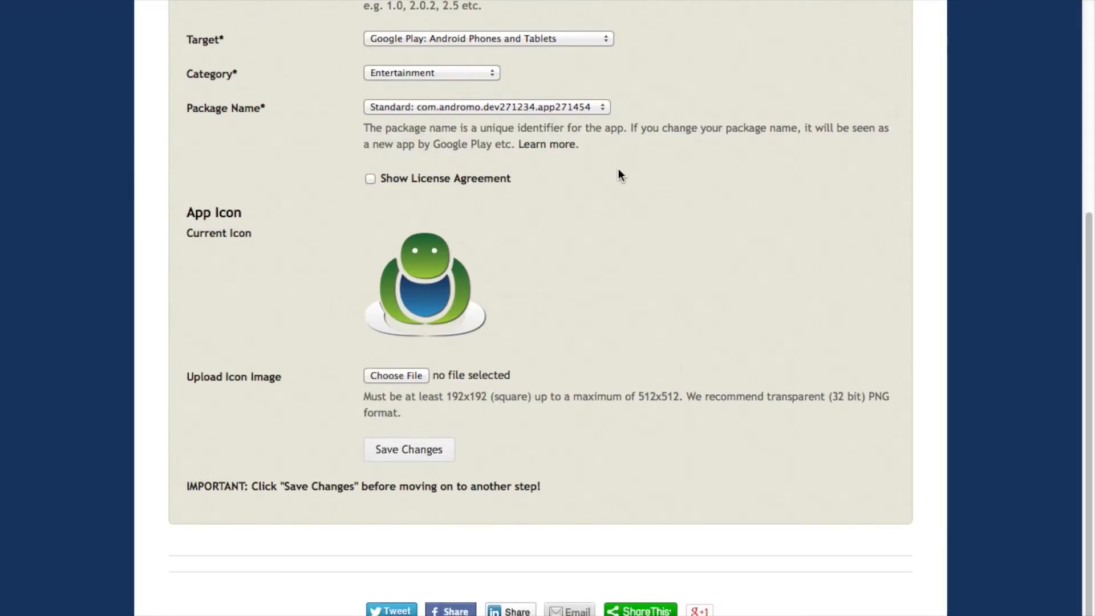
scroll(593, 151, up, 2)
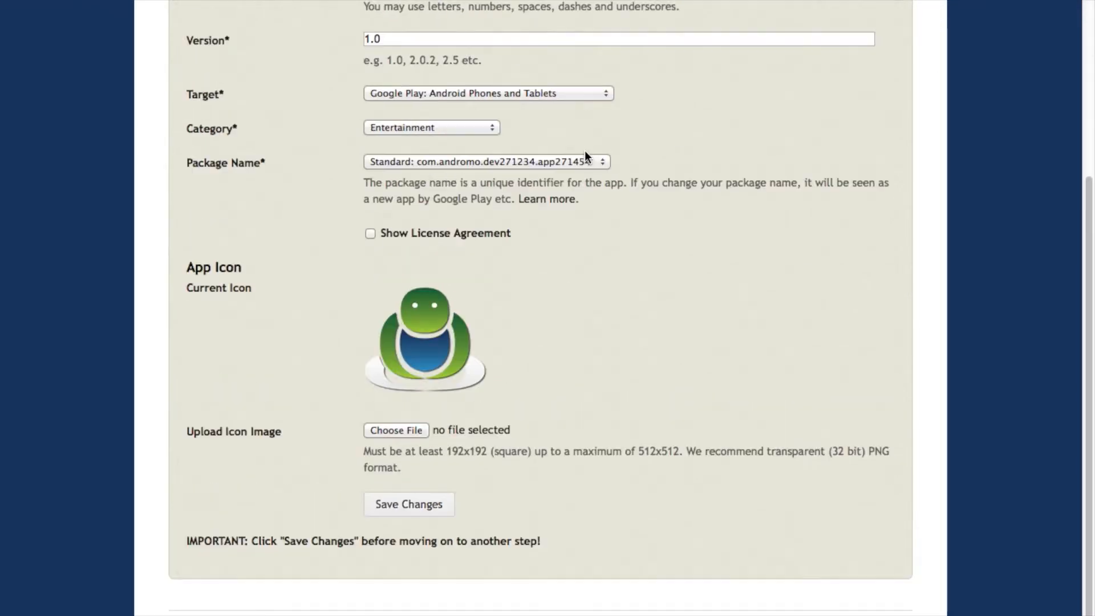
scroll(583, 151, up, 2)
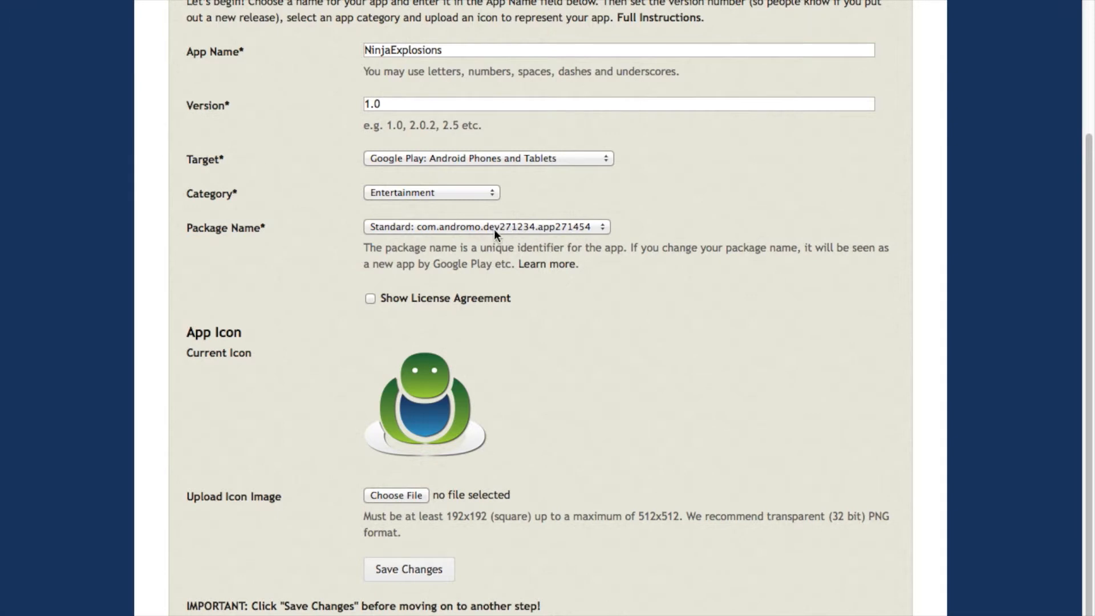
scroll(516, 262, down, 1)
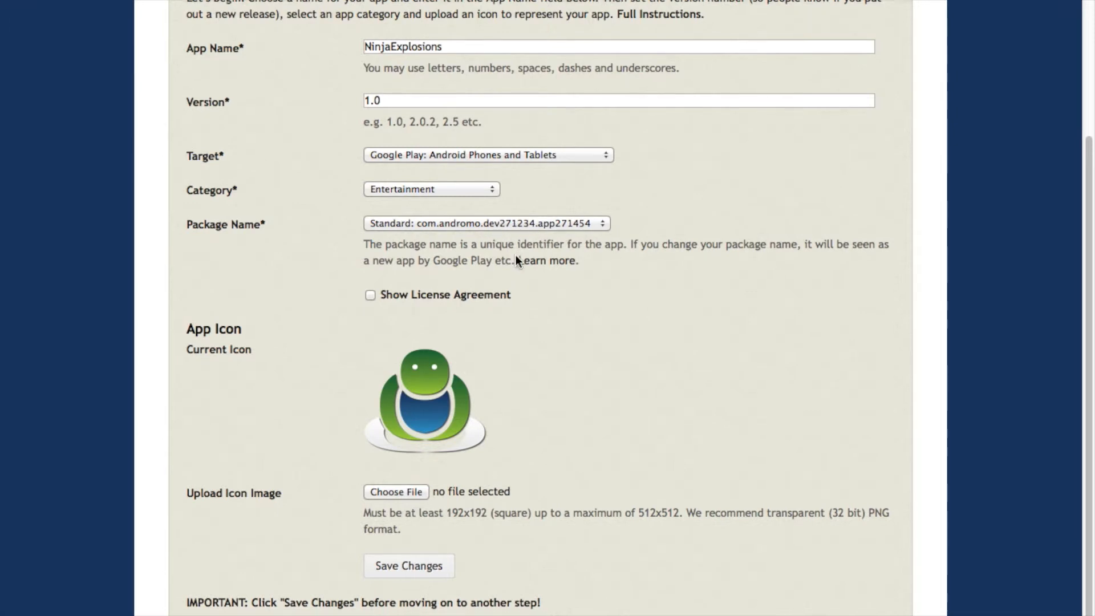
scroll(517, 258, down, 1)
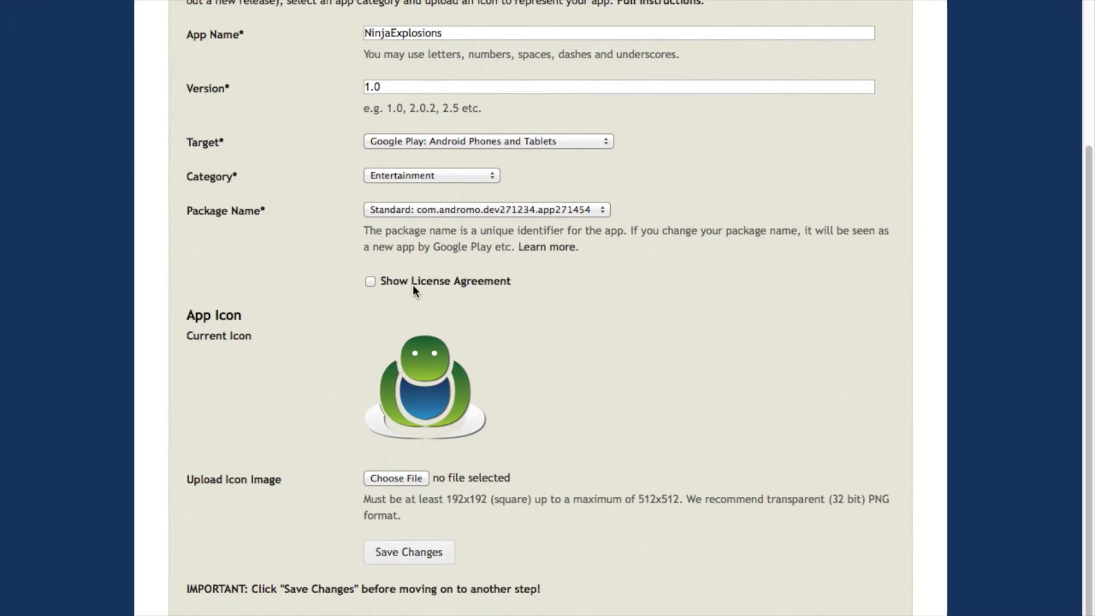
- Leave the license agreement option disabled and save the app info
click(370, 281)
click(370, 282)
scroll(505, 342, down, 3)
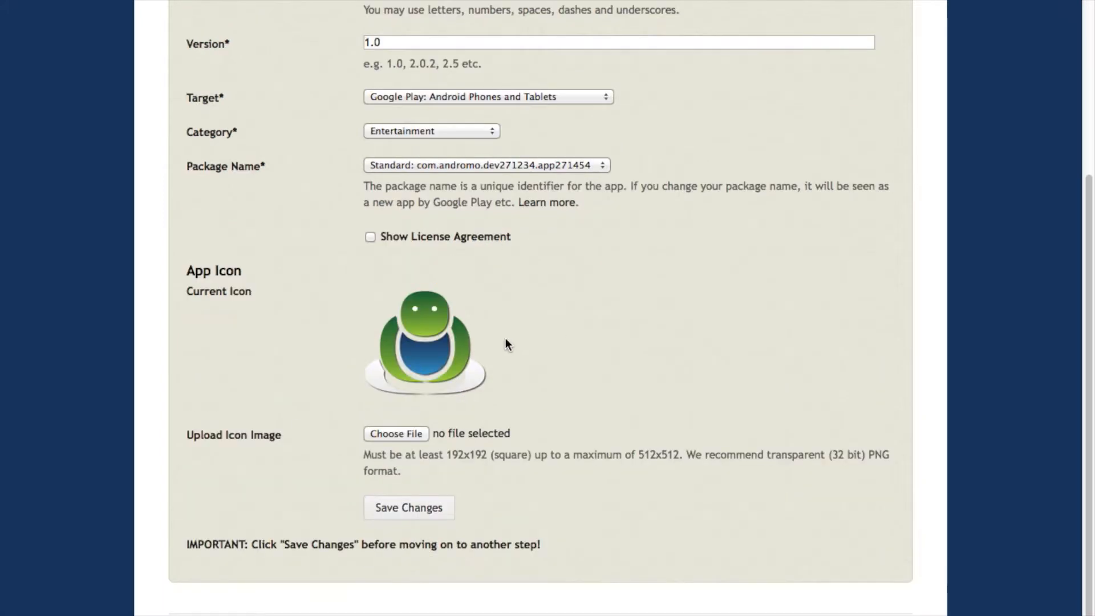
click(408, 508)
scroll(408, 413, down, 10)
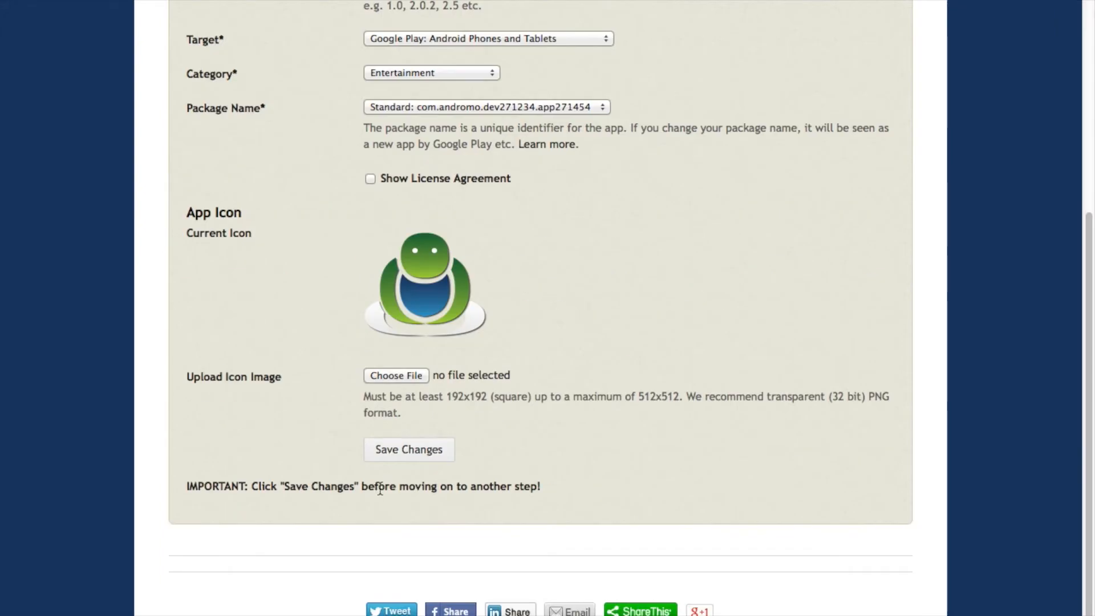
click(407, 450)
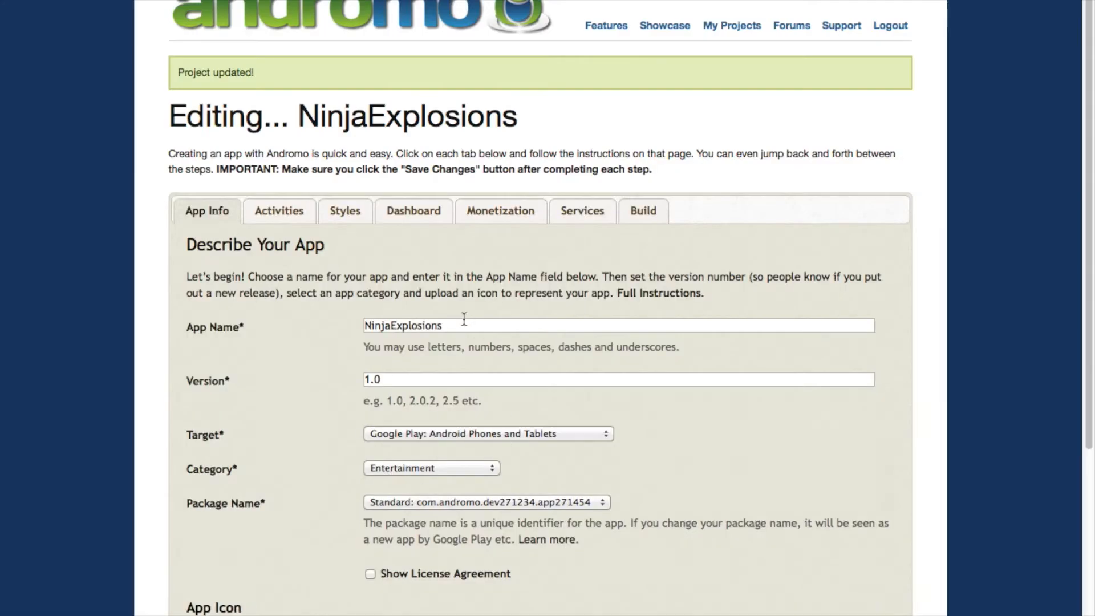
- Add a YouTube activity to the app and name it "Recent Uploads"
click(288, 211)
scroll(647, 255, down, 3)
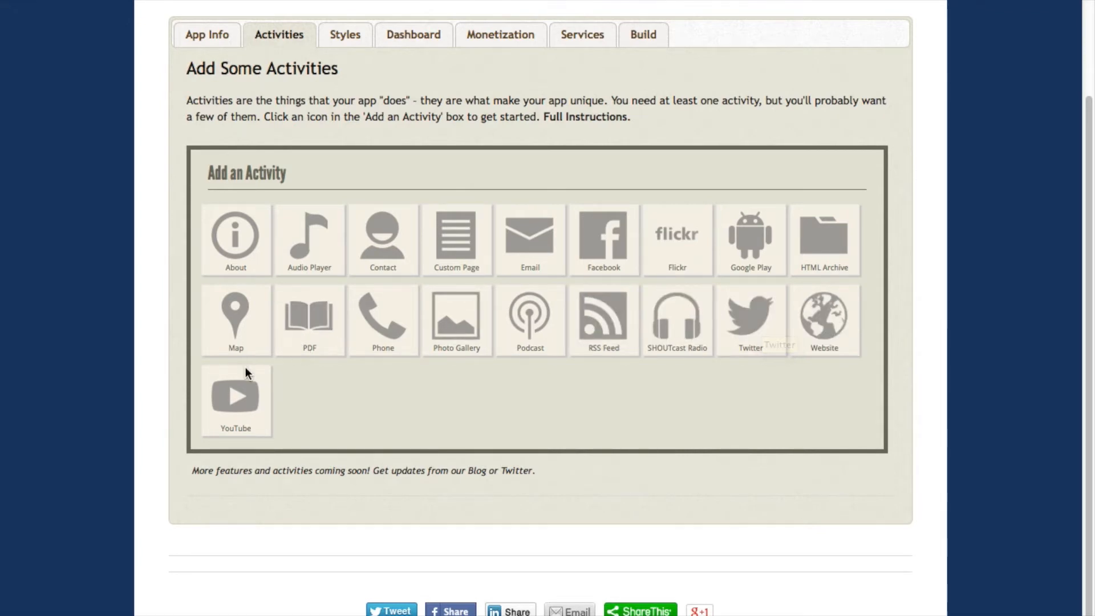
click(238, 410)
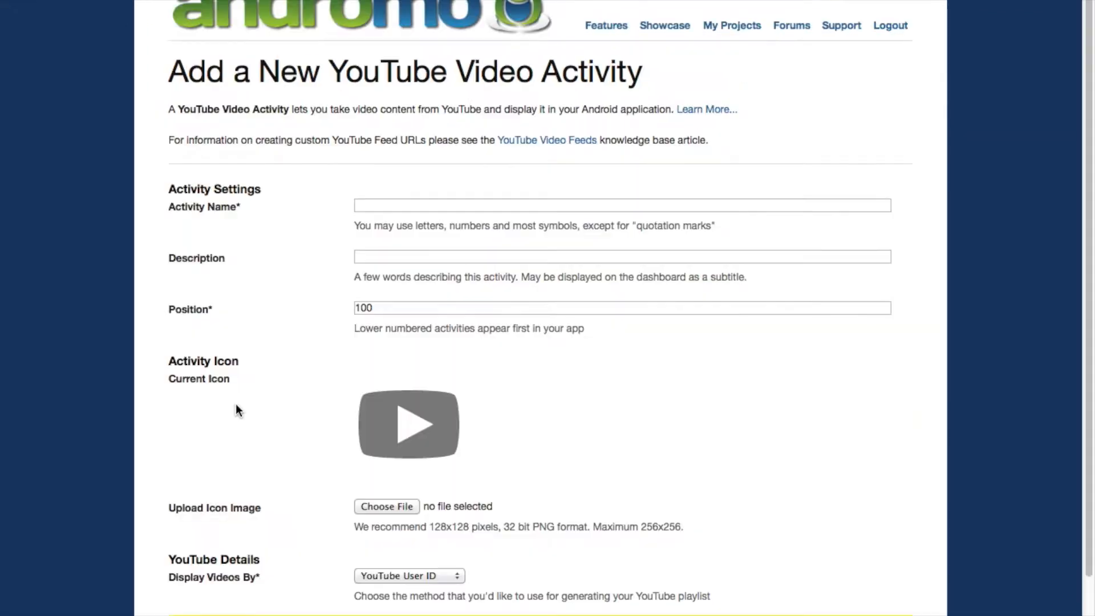
click(489, 207)
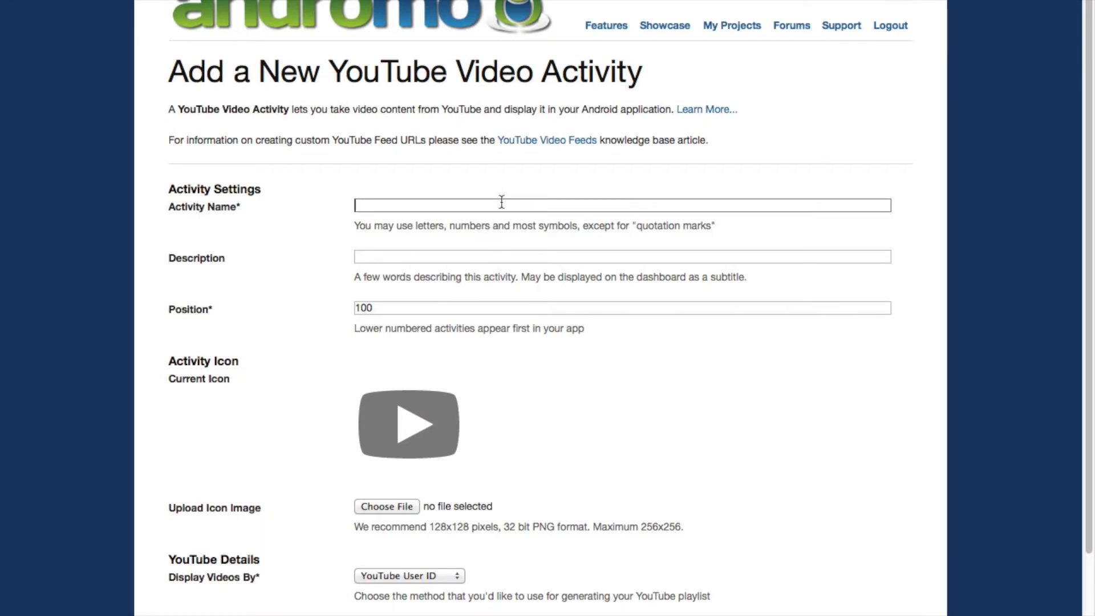
text(Re)
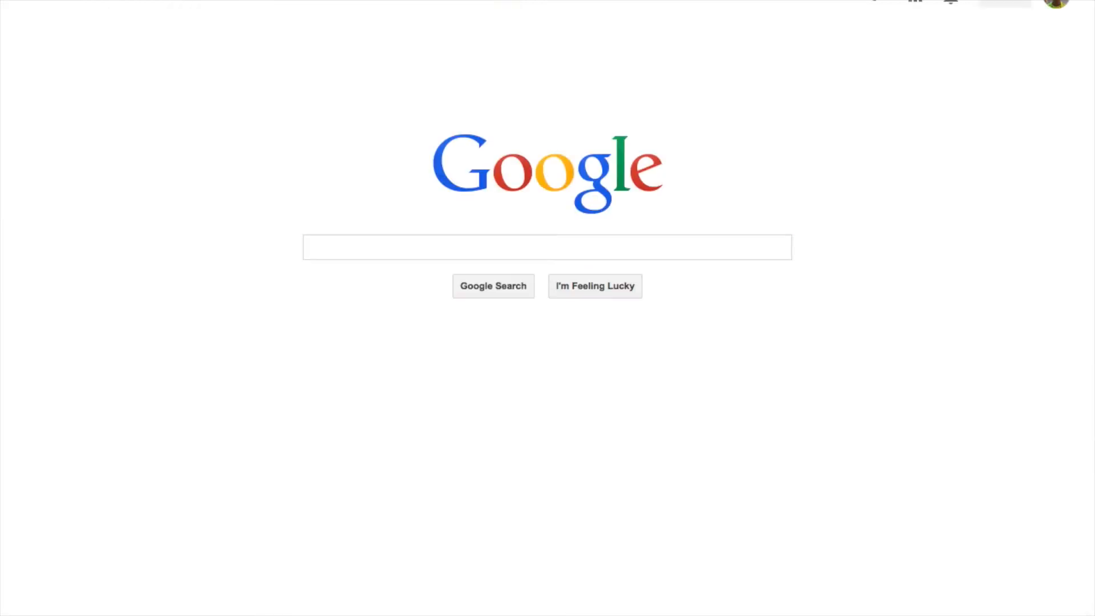
- Search Google Images for youtube, download the red logo image from theverge.com and move the file to the desktop
click(855, 4)
text(youtube)
key(Return)
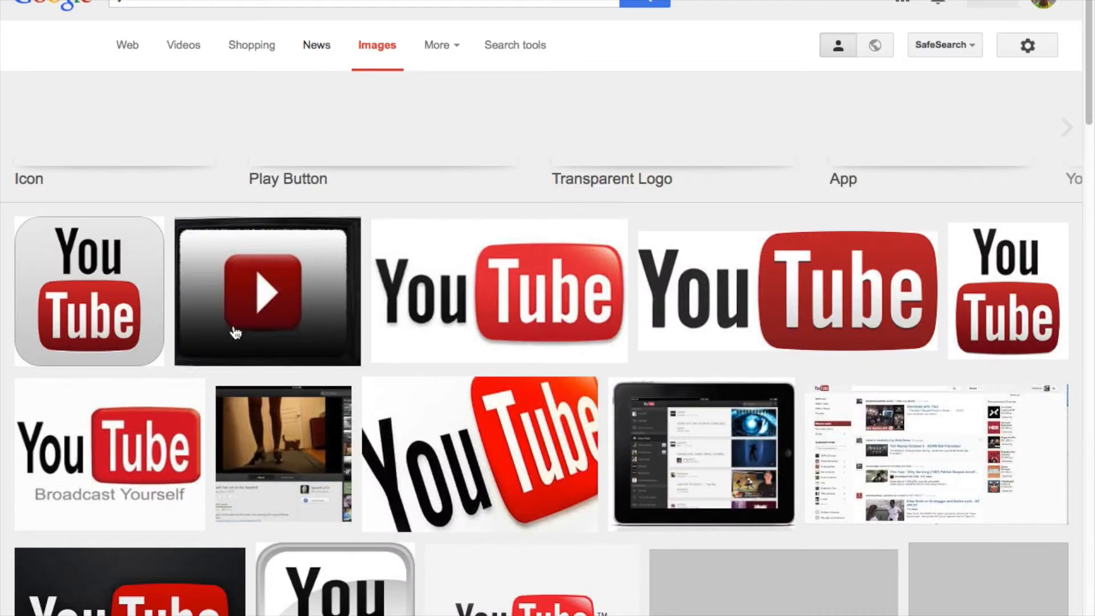
right_click(486, 418)
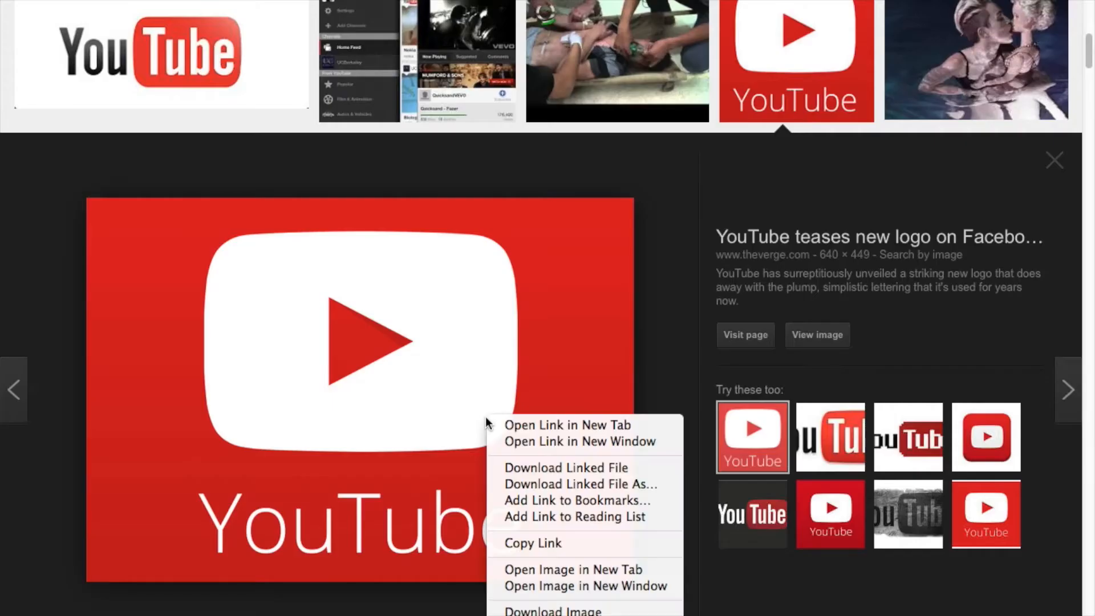
click(528, 611)
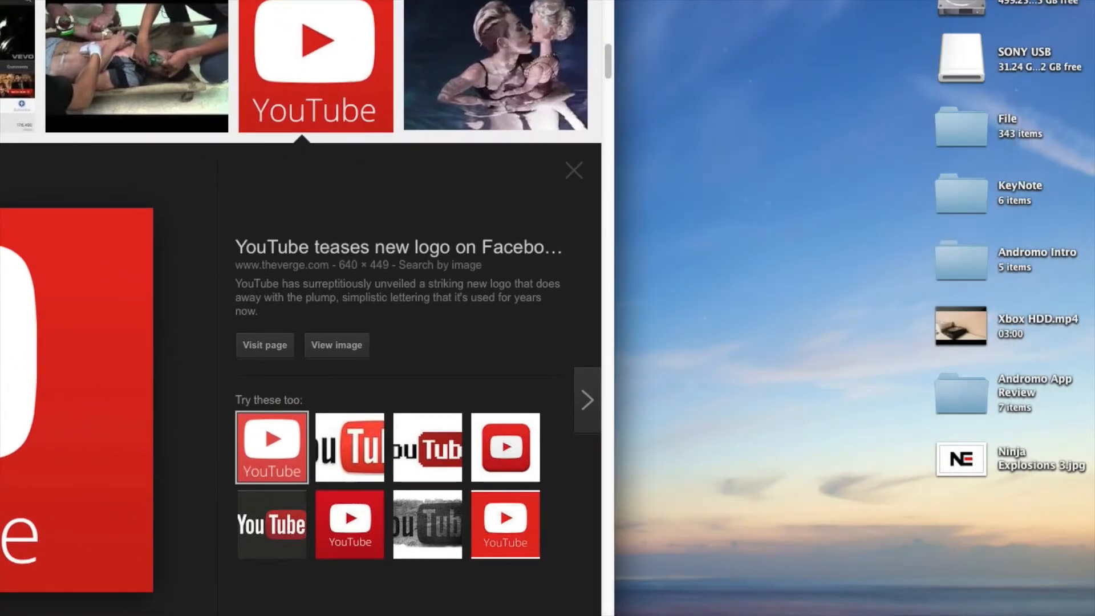
click(595, 0)
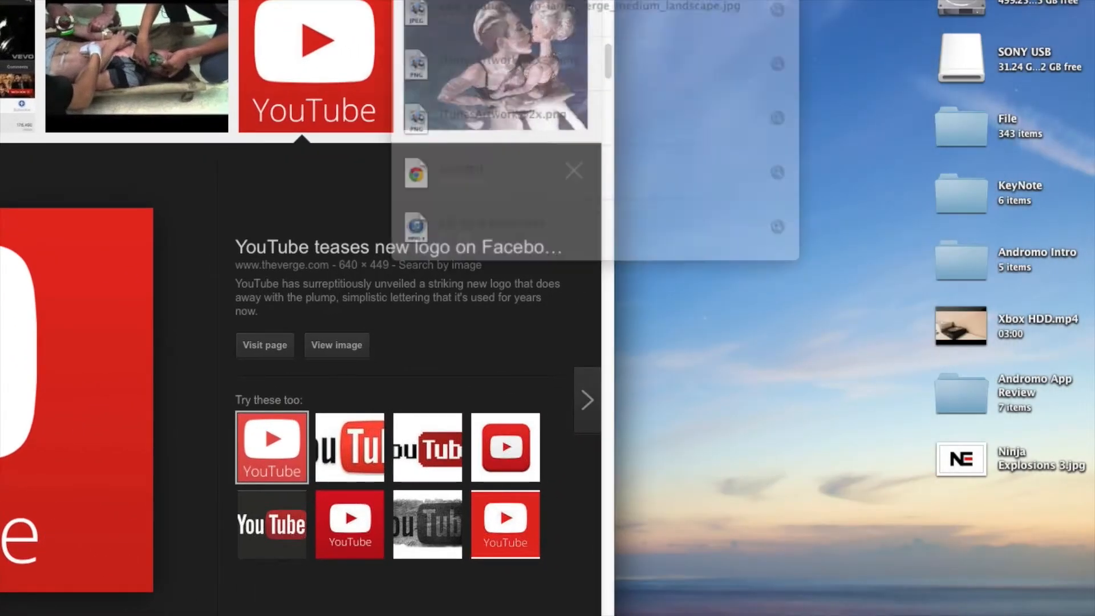
drag(538, 0, 956, 516)
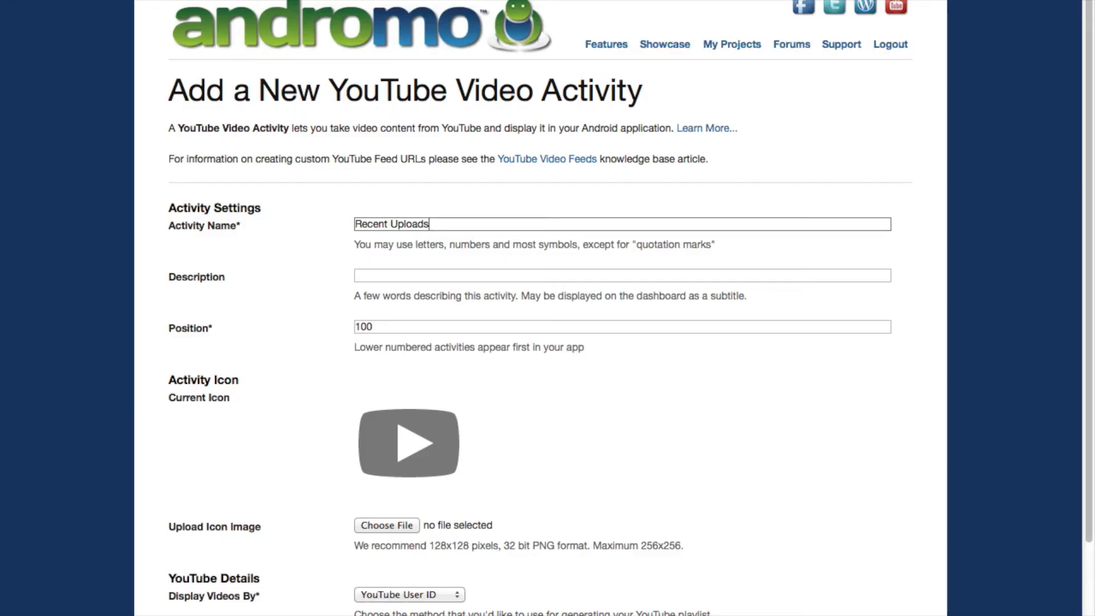
- Choose new_youtube_logo_large_verge_medium_landscape.jpg from the desktop as the YouTube activity's icon image
click(400, 525)
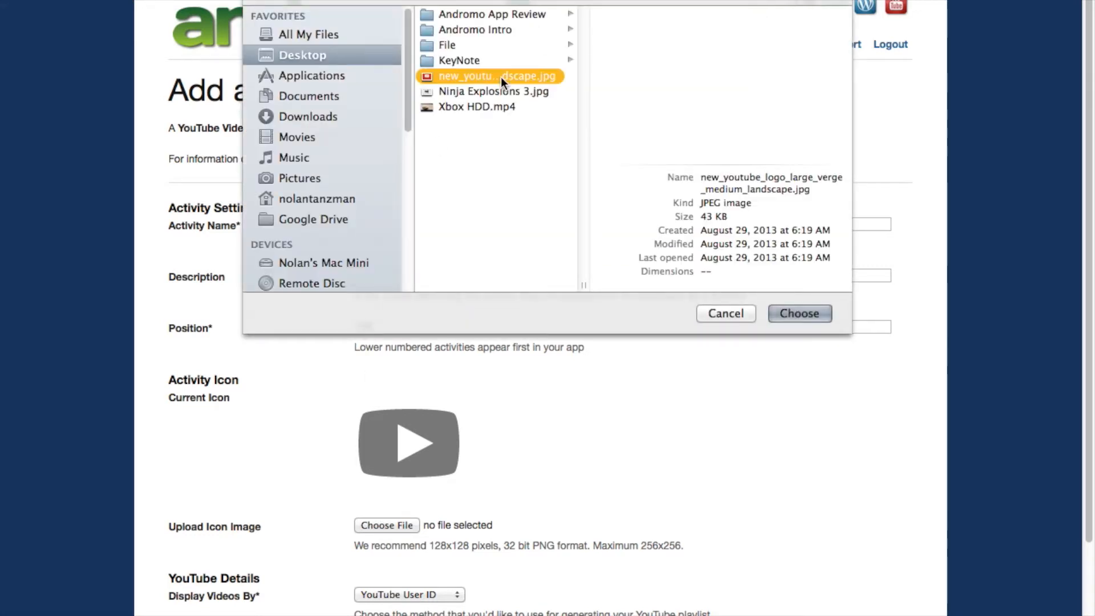
click(815, 315)
scroll(430, 299, down, 5)
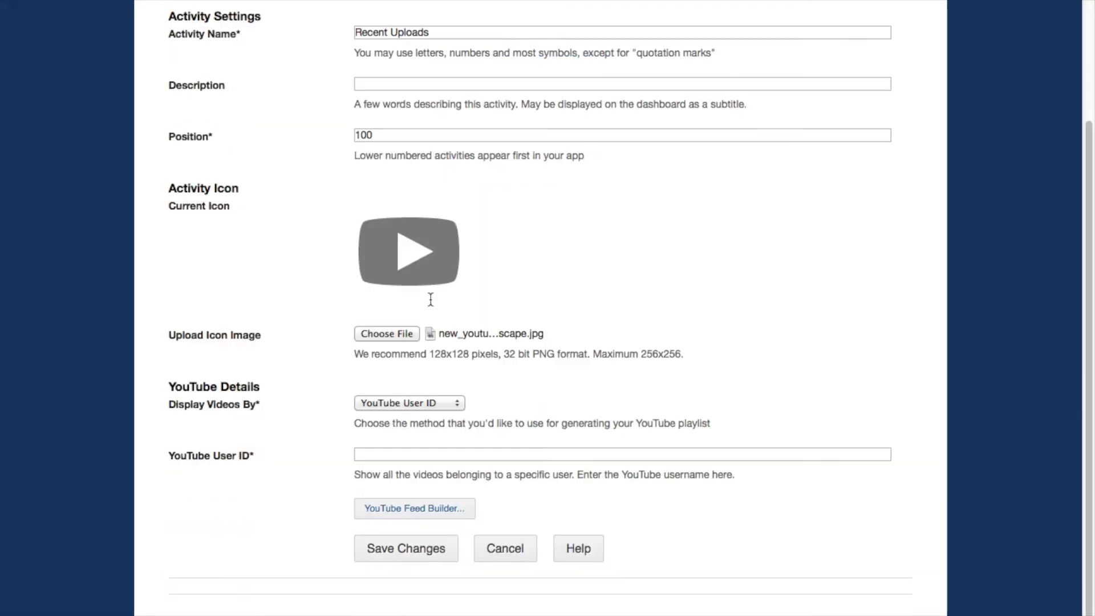
- Keep displaying videos by YouTube User ID, set the user ID to NinjaExplosions and save the activity
click(415, 402)
click(415, 405)
click(439, 508)
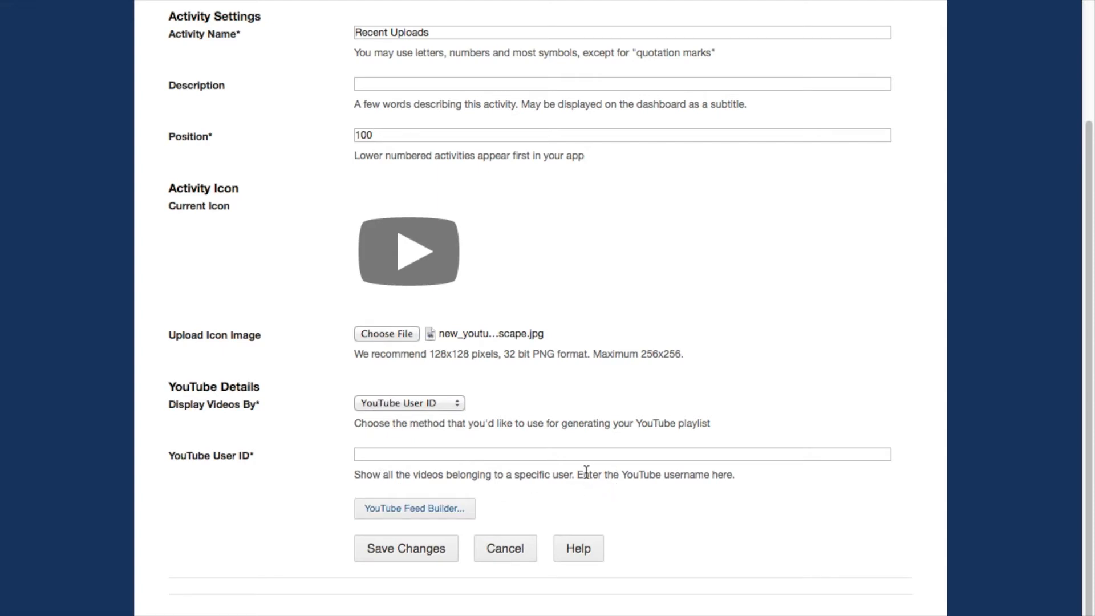
click(587, 454)
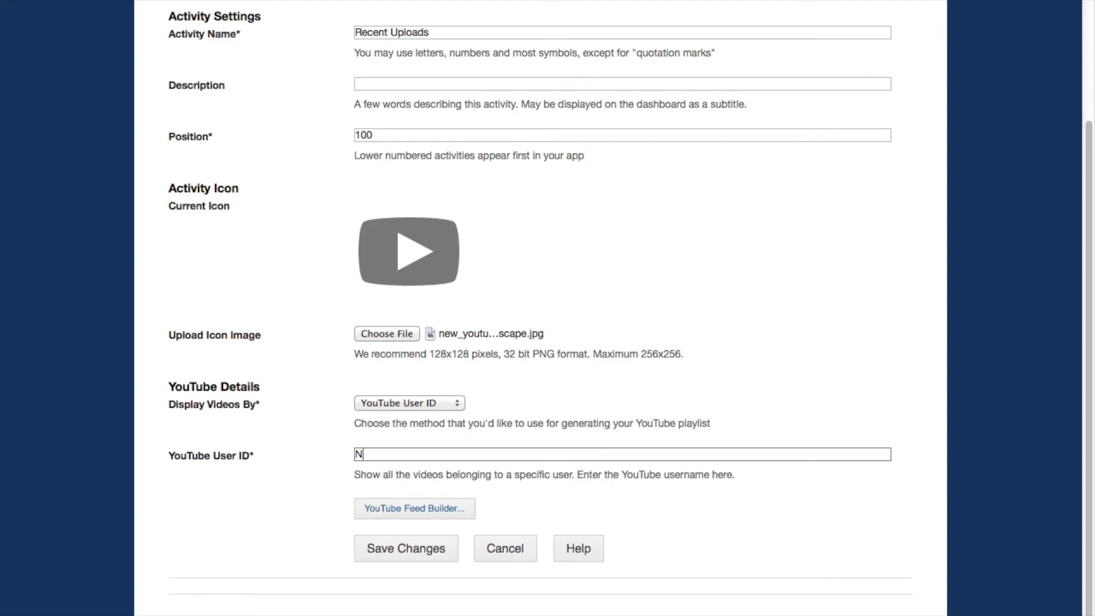
text(Ninjk)
key(BackSpace)
text(aExplosions)
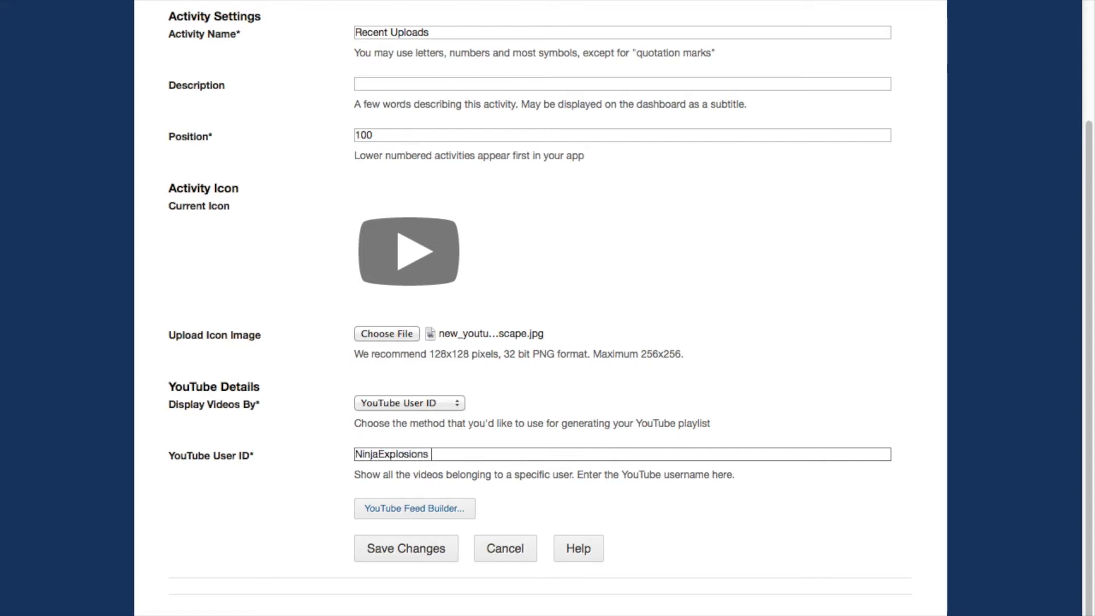
click(452, 562)
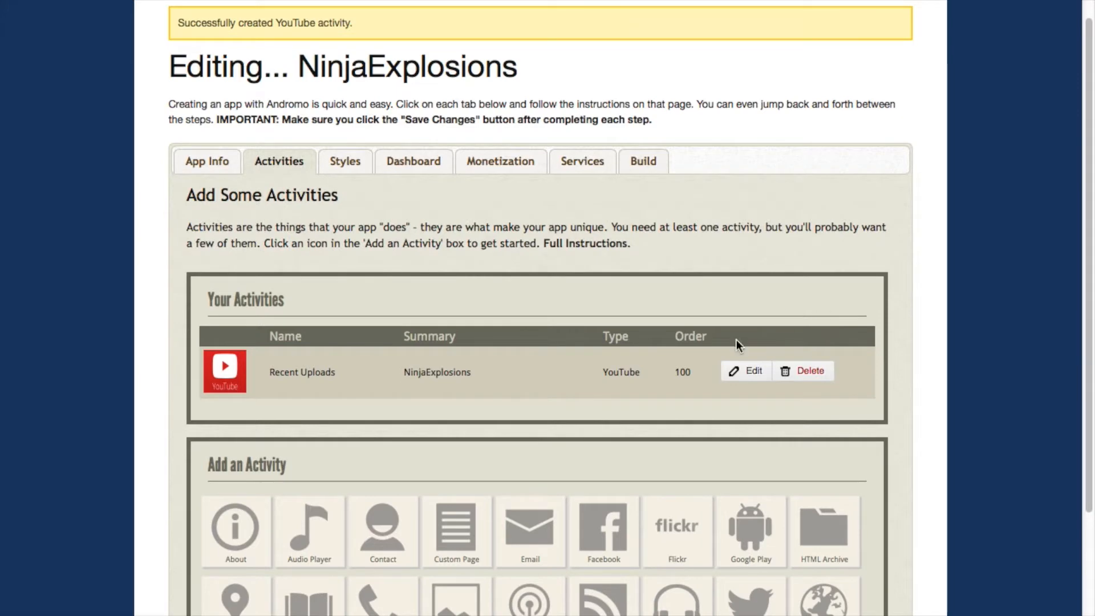
- Add a Website activity to the app and copy the web address of the Google+ profile's About page
scroll(532, 307, down, 4)
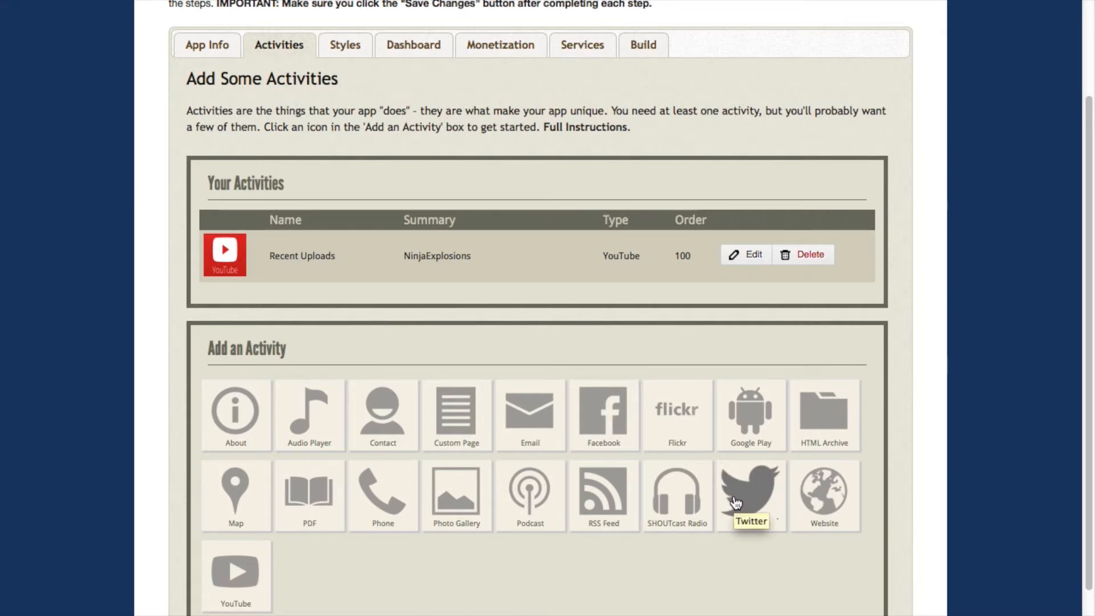
click(803, 496)
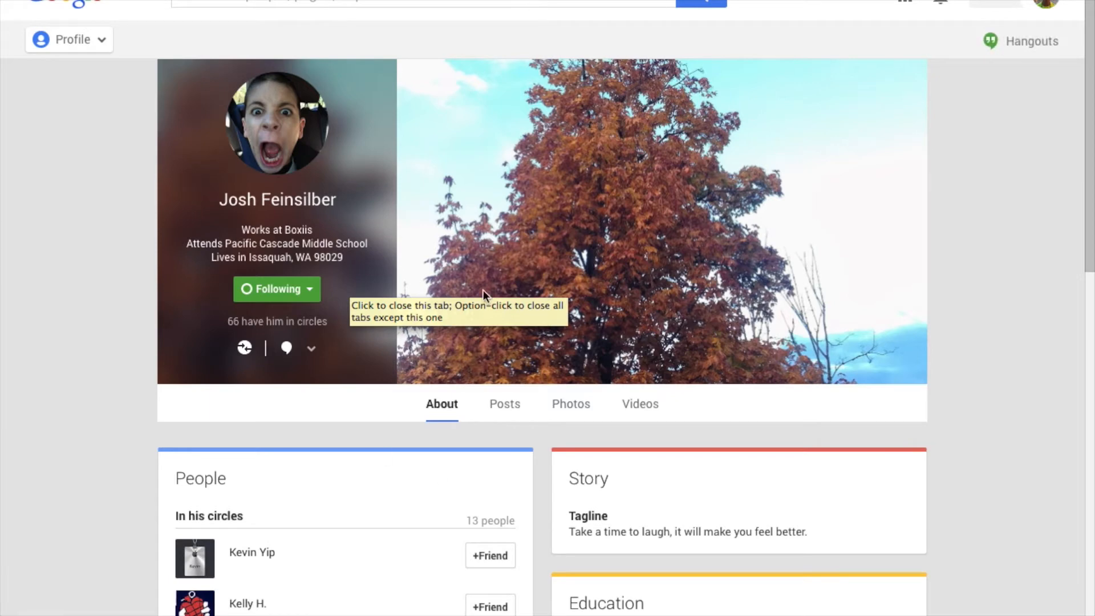
scroll(95, 222, down, 7)
scroll(94, 223, up, 5)
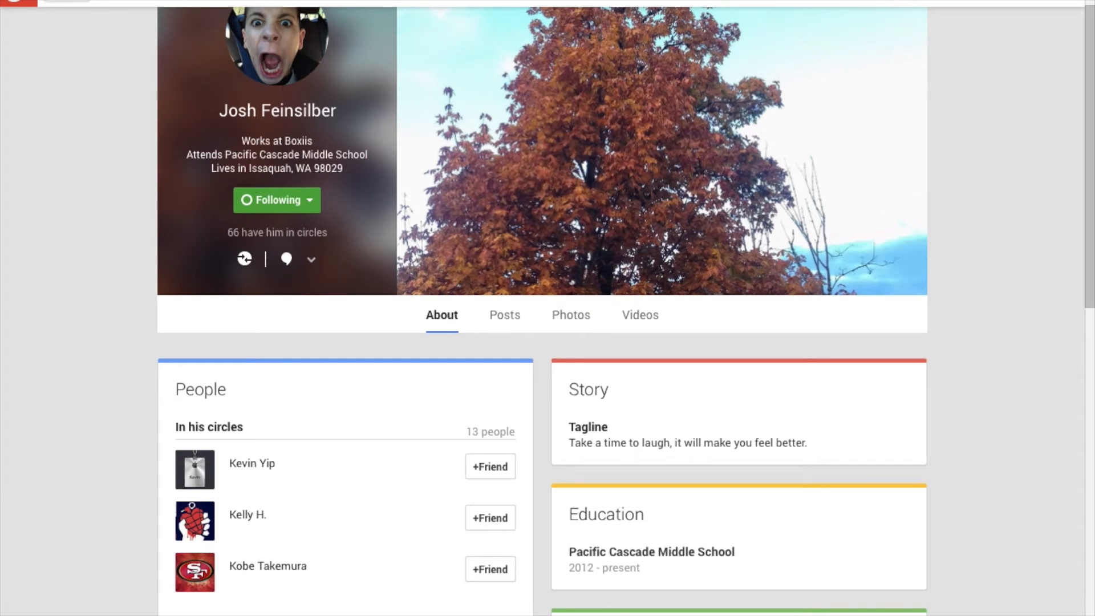
right_click(542, 1)
click(576, 11)
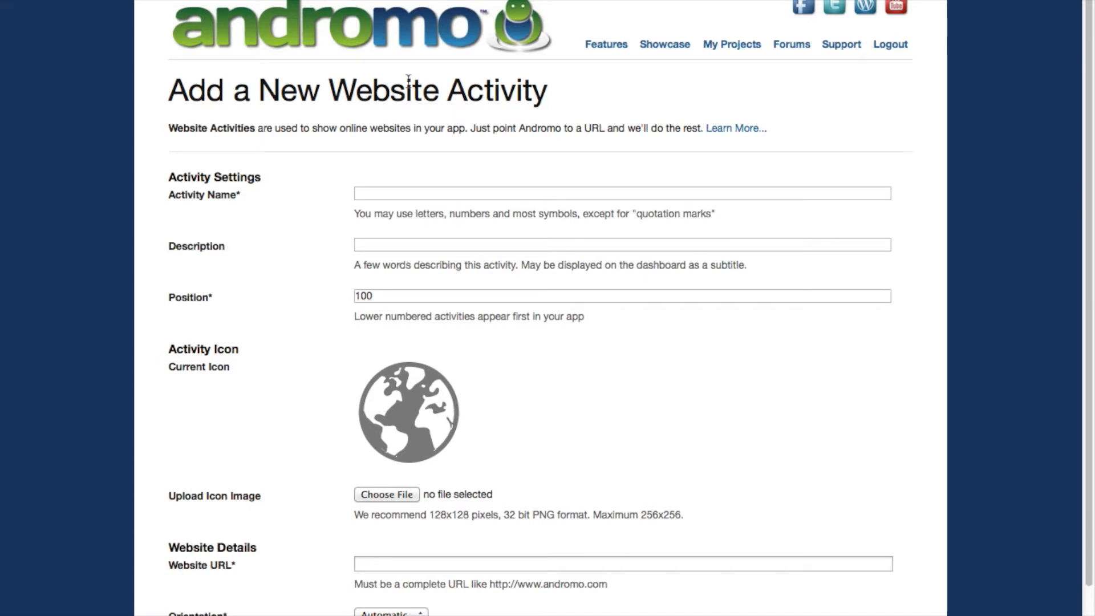
- Name the website activity "Google Plus" and paste the copied Google+ profile address as its website URL
click(408, 193)
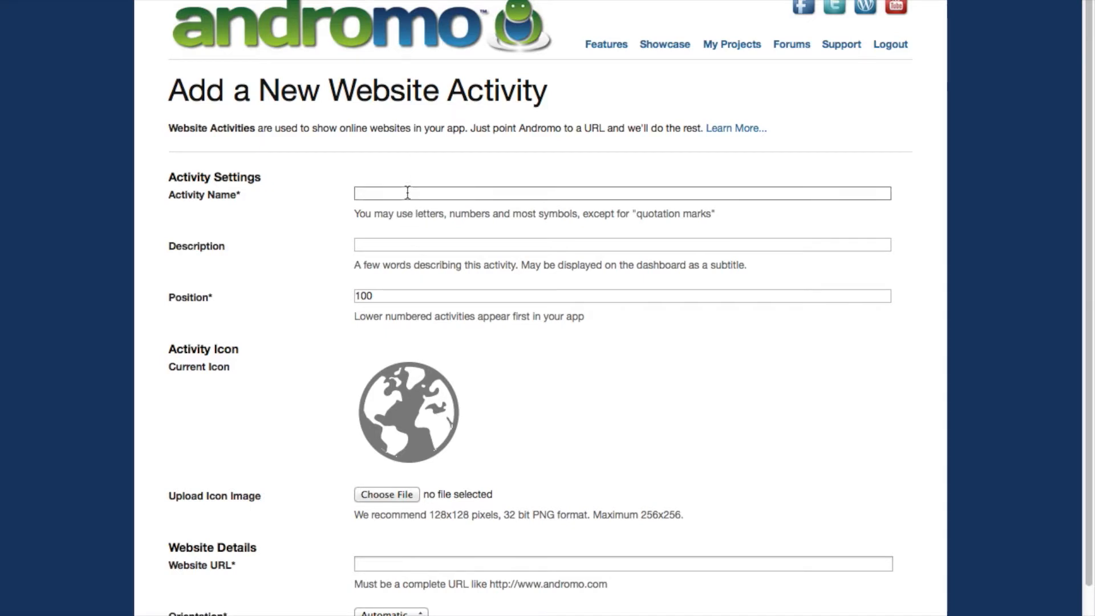
text(Google Plus)
click(393, 238)
click(405, 563)
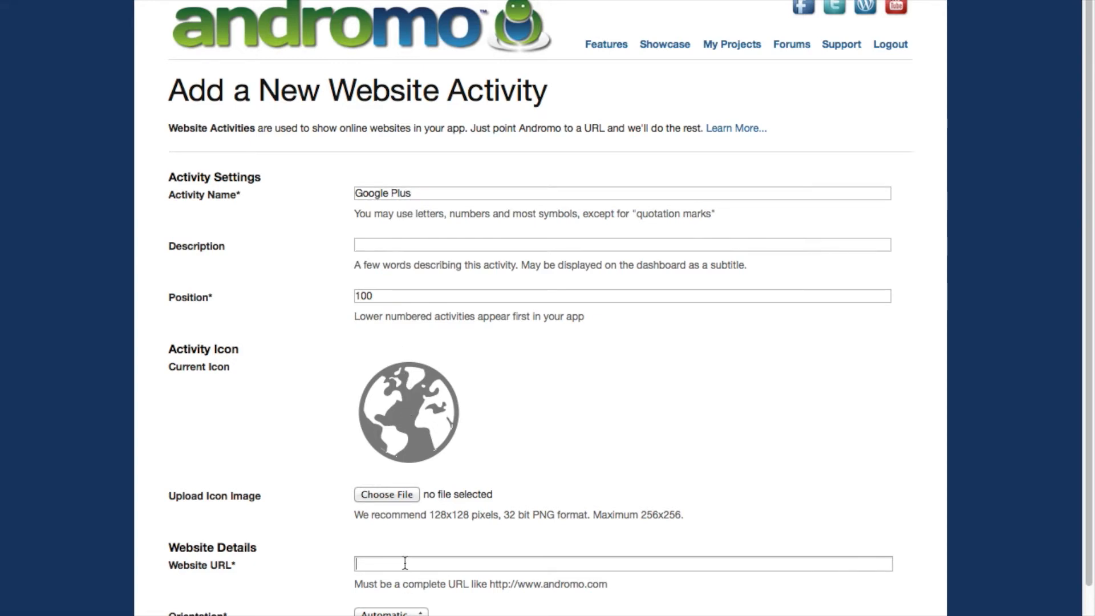
right_click(404, 562)
click(415, 546)
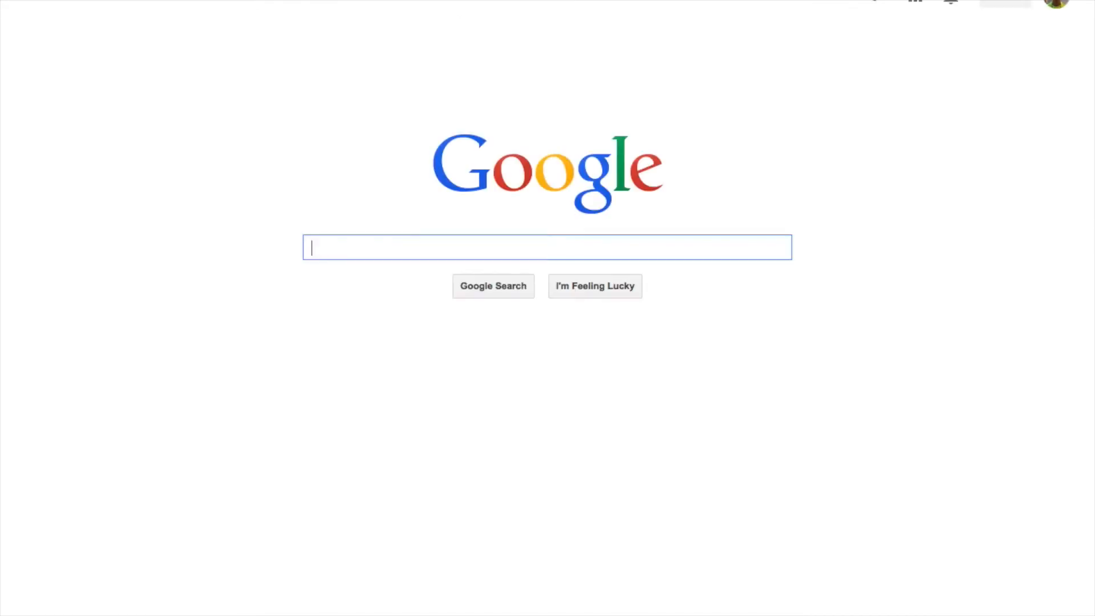
- Search Google Images for website
click(881, 3)
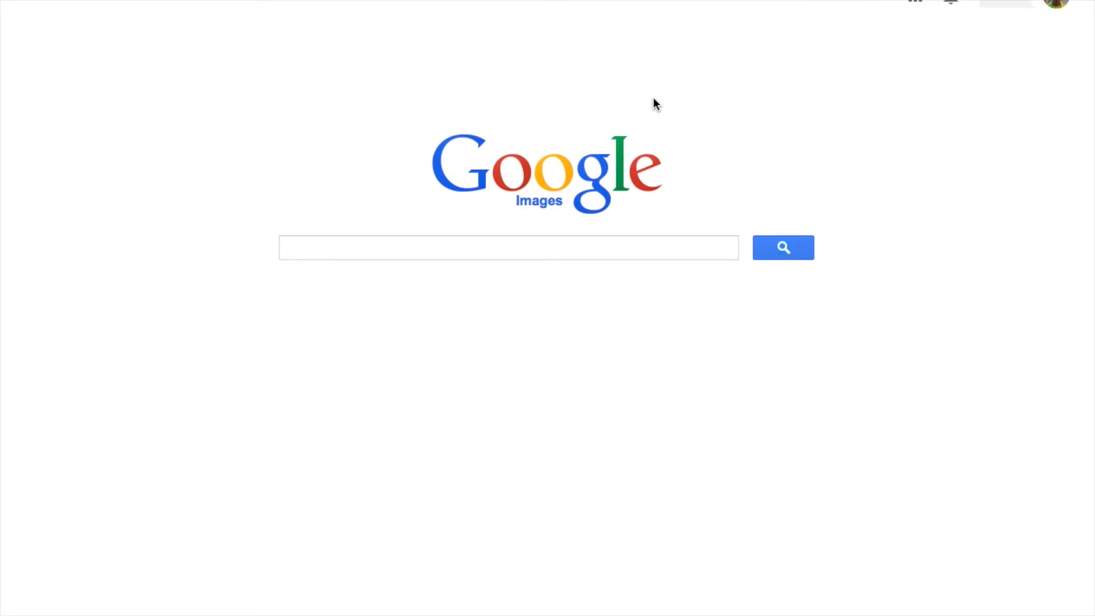
text(w)
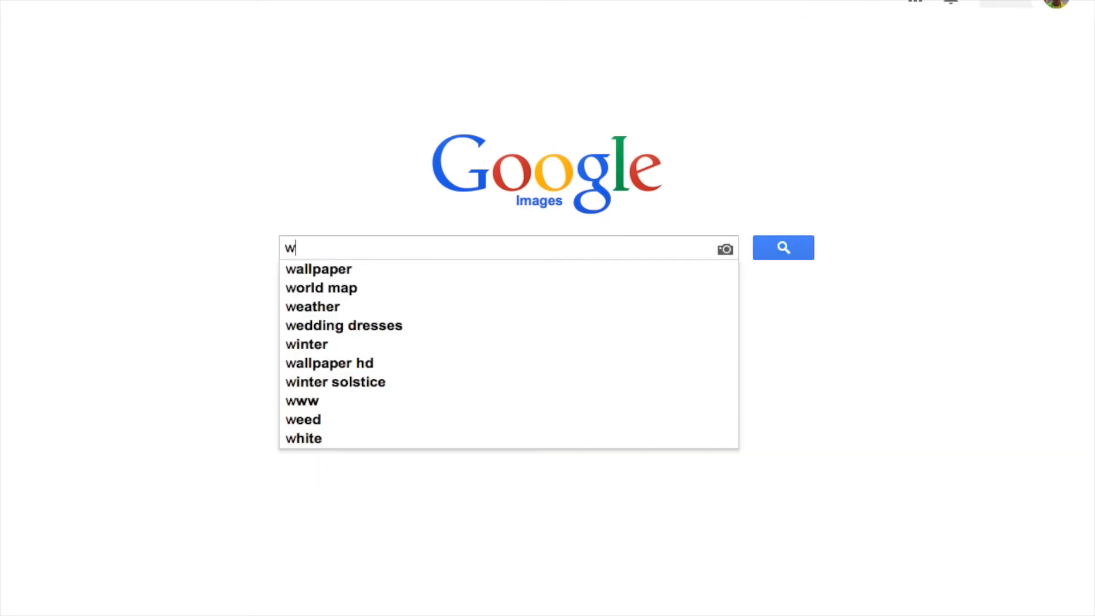
text(ebsite)
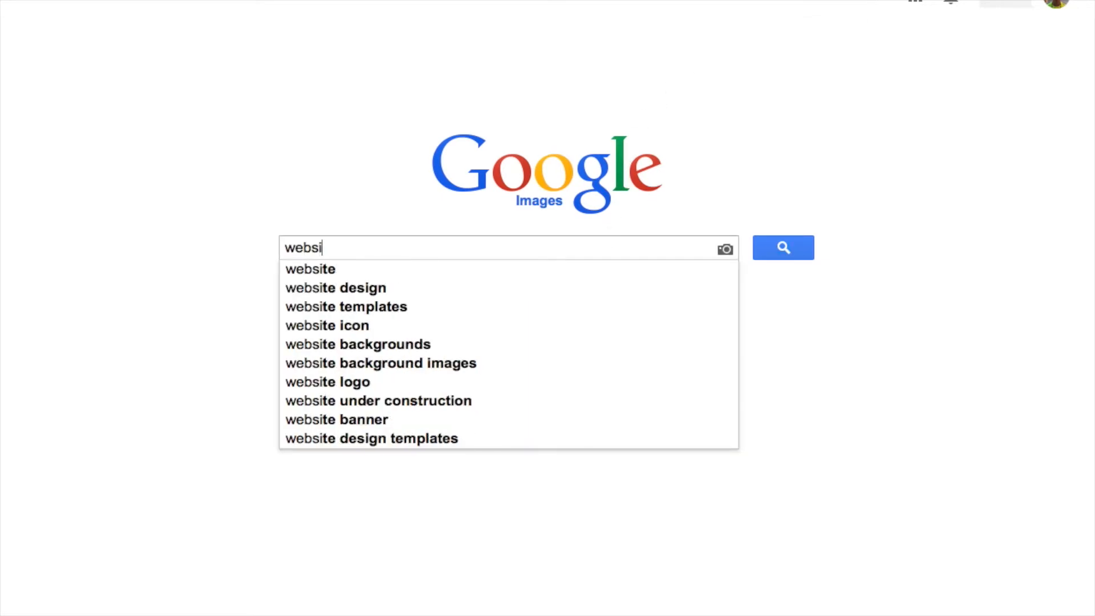
key(Return)
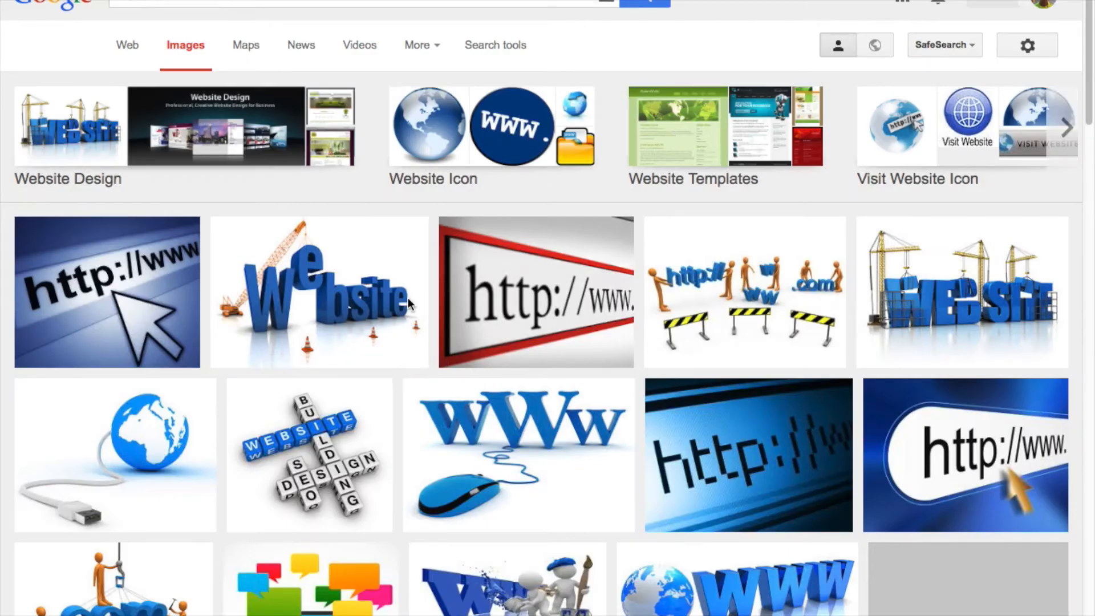
click(520, 280)
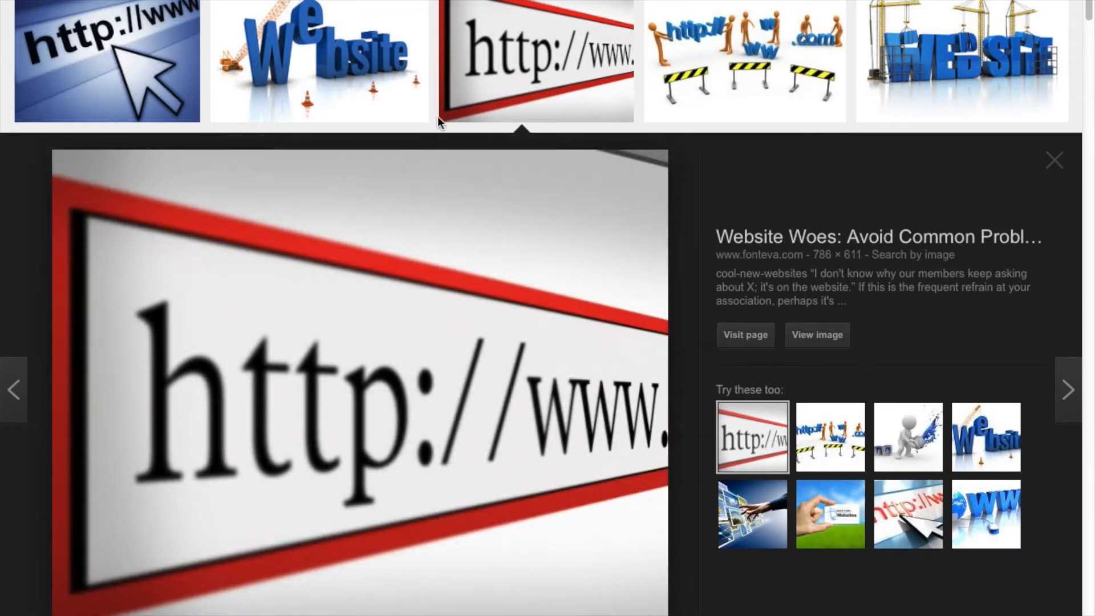
right_click(461, 400)
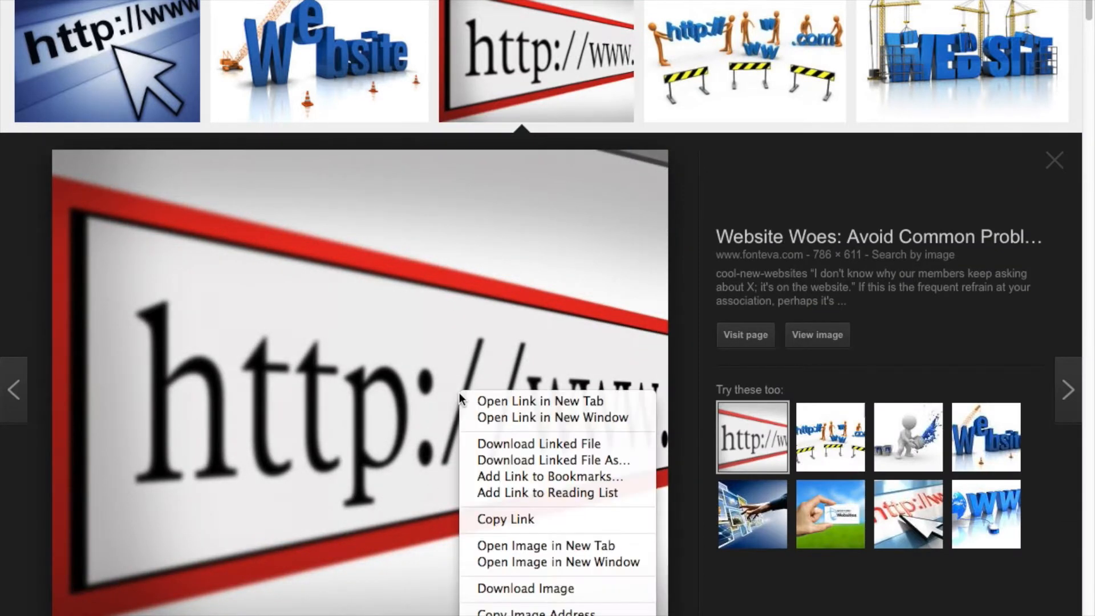
click(510, 587)
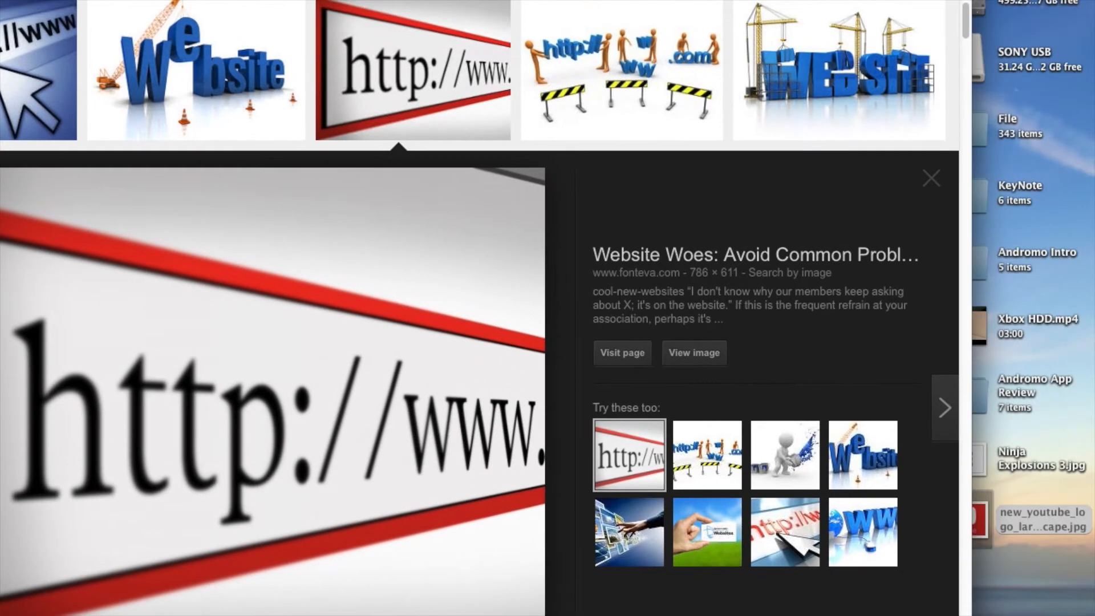
drag(741, 0, 599, 0)
click(810, 1)
drag(816, 0, 1065, 592)
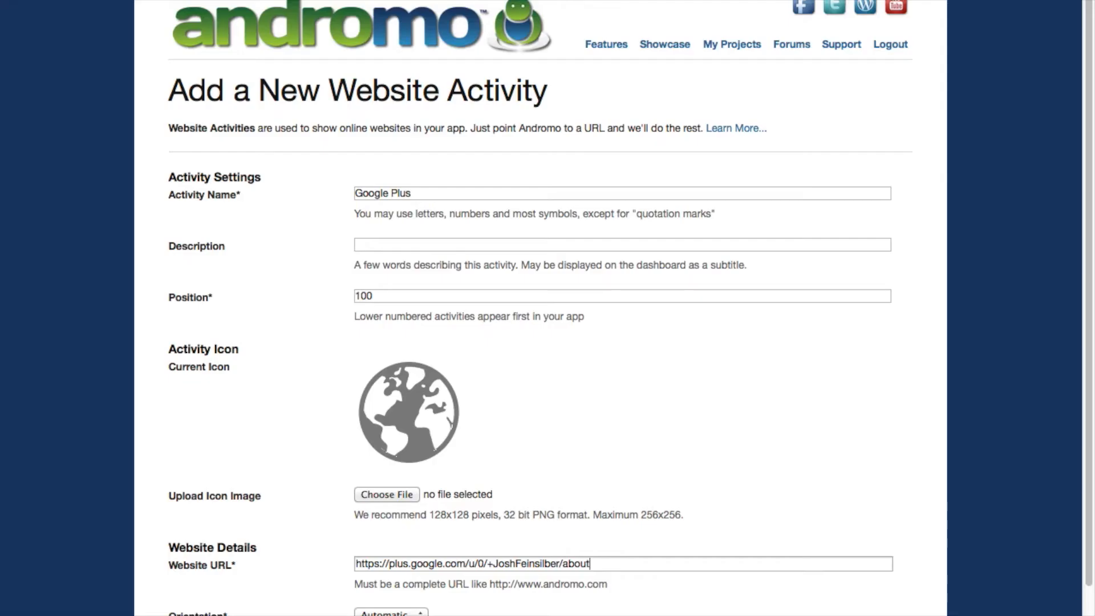
- Choose cool-new-websites.jpg from the desktop as the Google Plus activity's icon image and save the activity
click(403, 494)
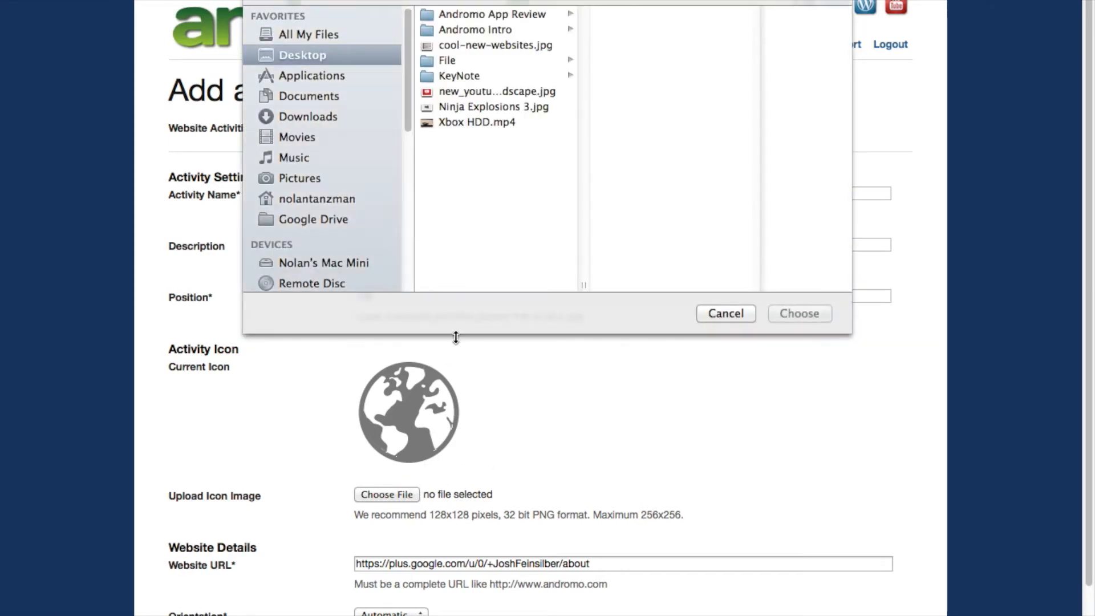
click(457, 104)
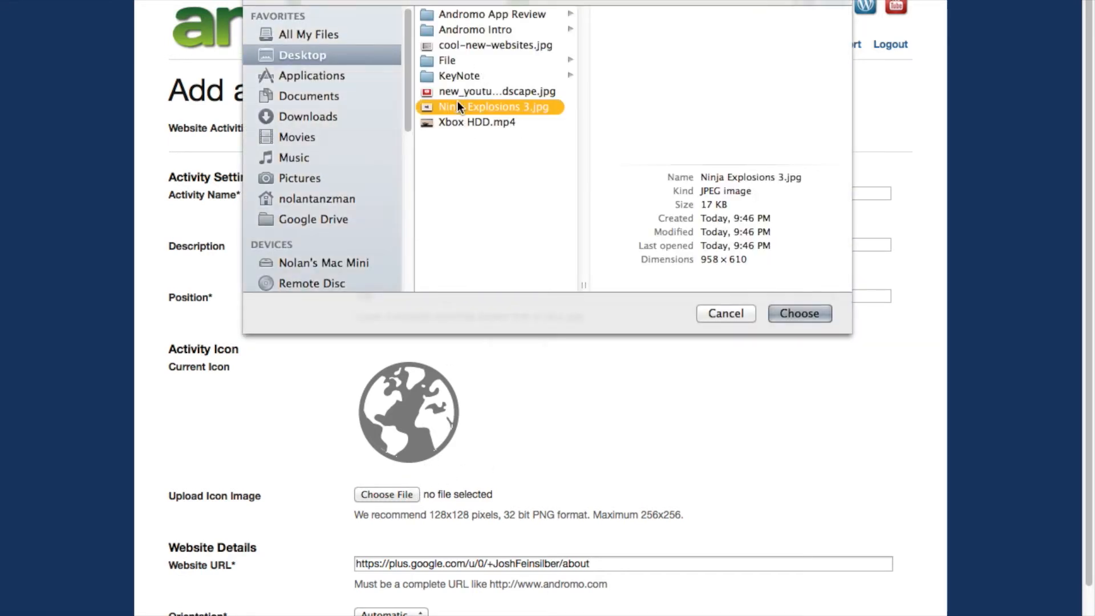
click(457, 91)
click(457, 44)
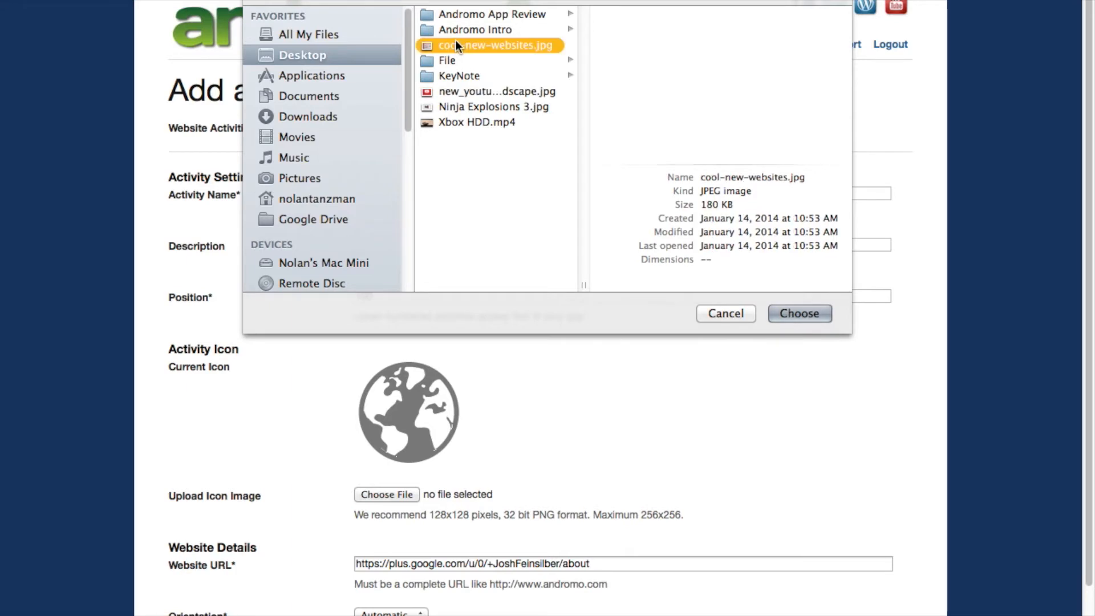
double_click(457, 45)
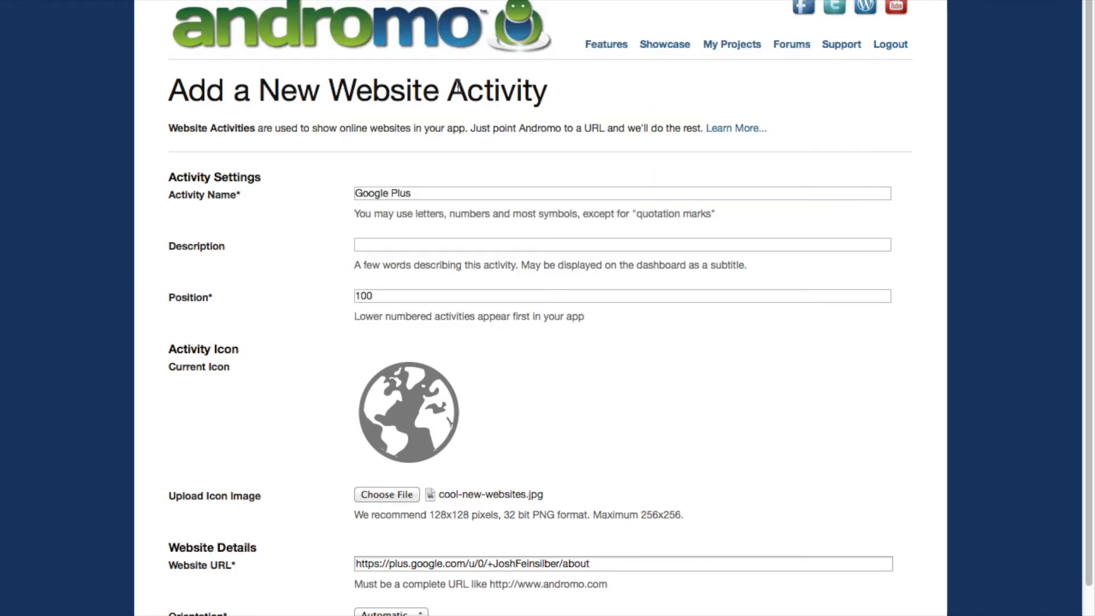
scroll(456, 419, down, 3)
click(439, 527)
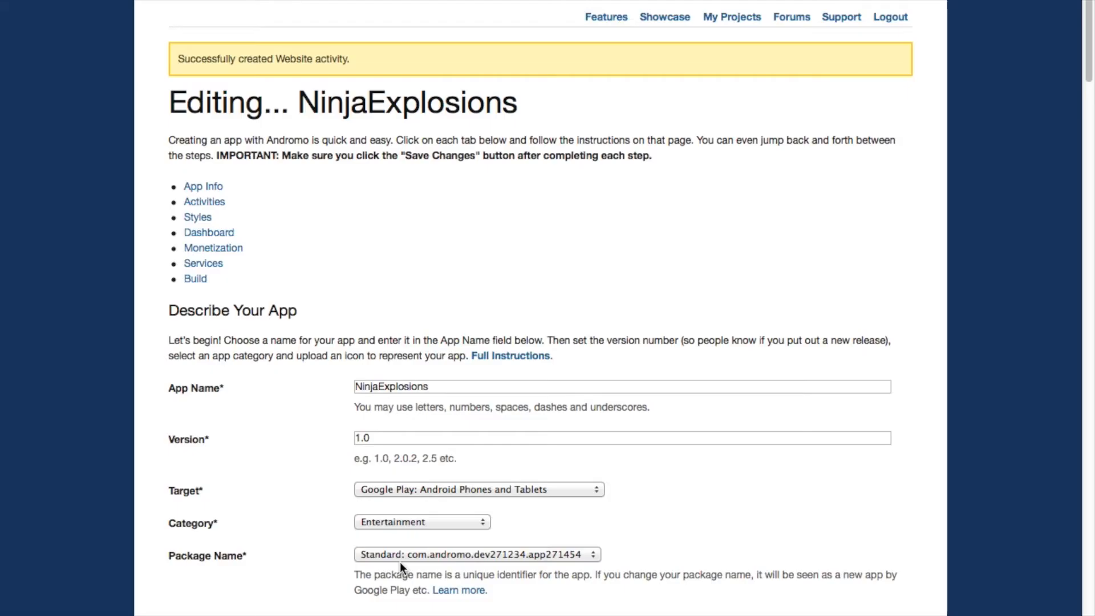
- In the app's styles, keep the Transparent style and full-navigation display mode, and set the base theme to Light with Dark Action Bar
scroll(415, 447, down, 1)
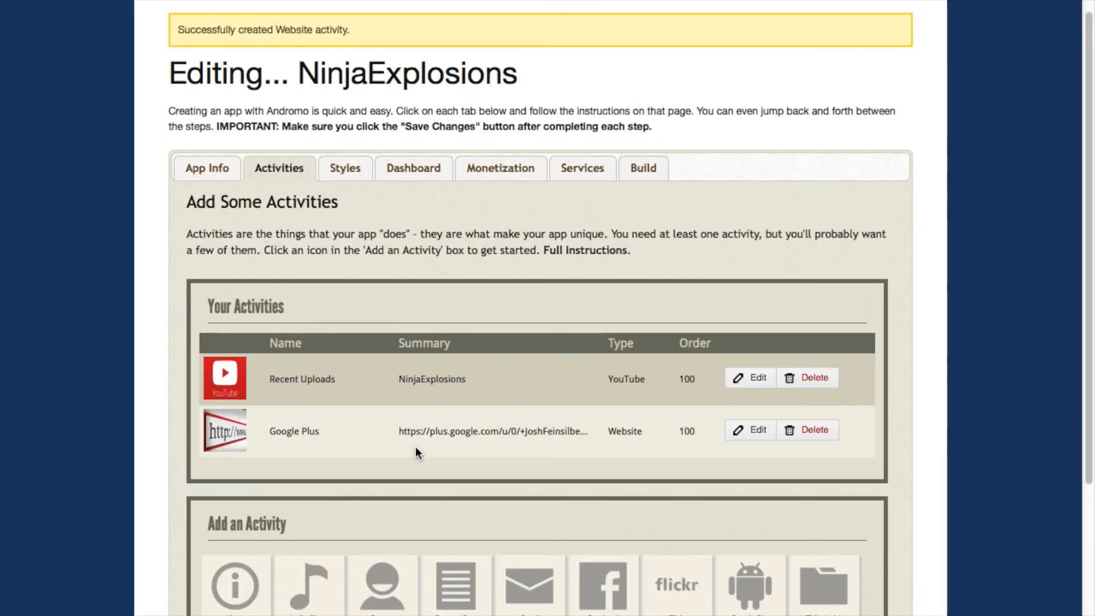
click(345, 168)
click(426, 370)
click(426, 370)
click(437, 407)
click(438, 408)
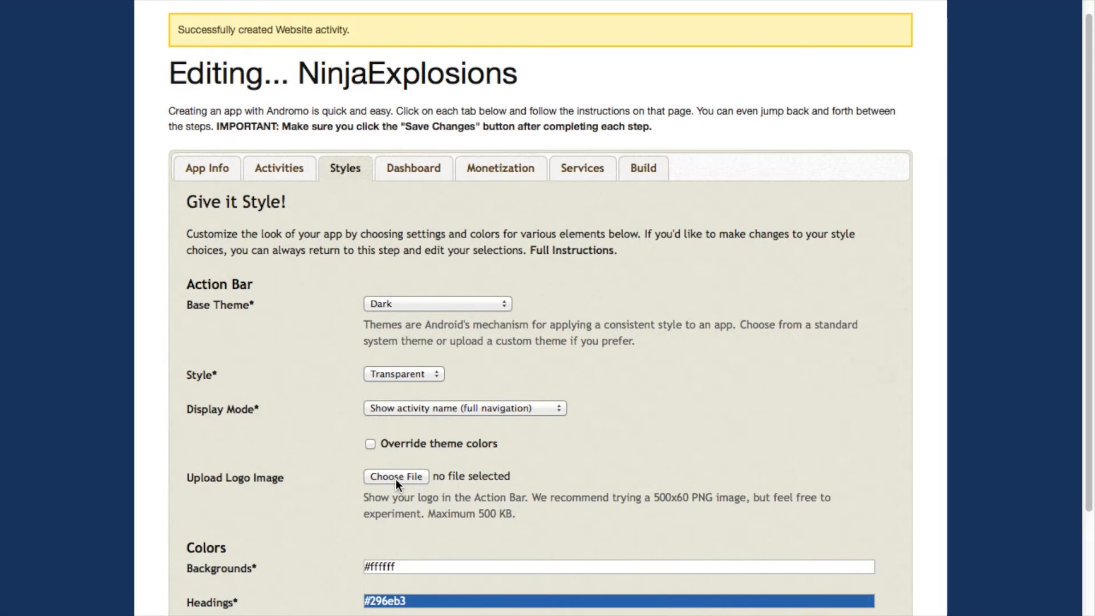
click(416, 300)
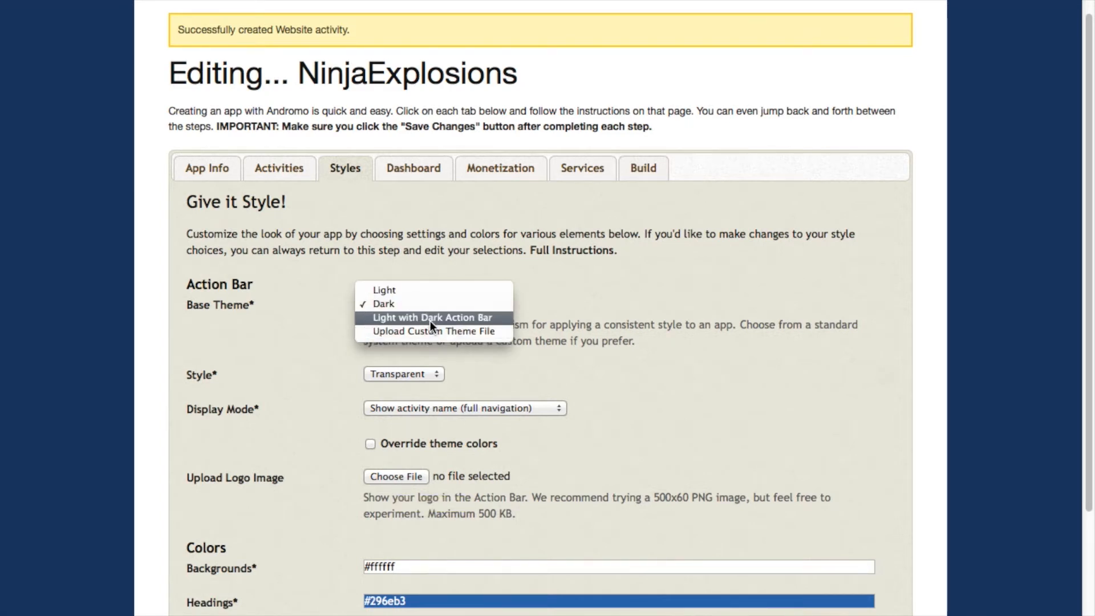
click(431, 317)
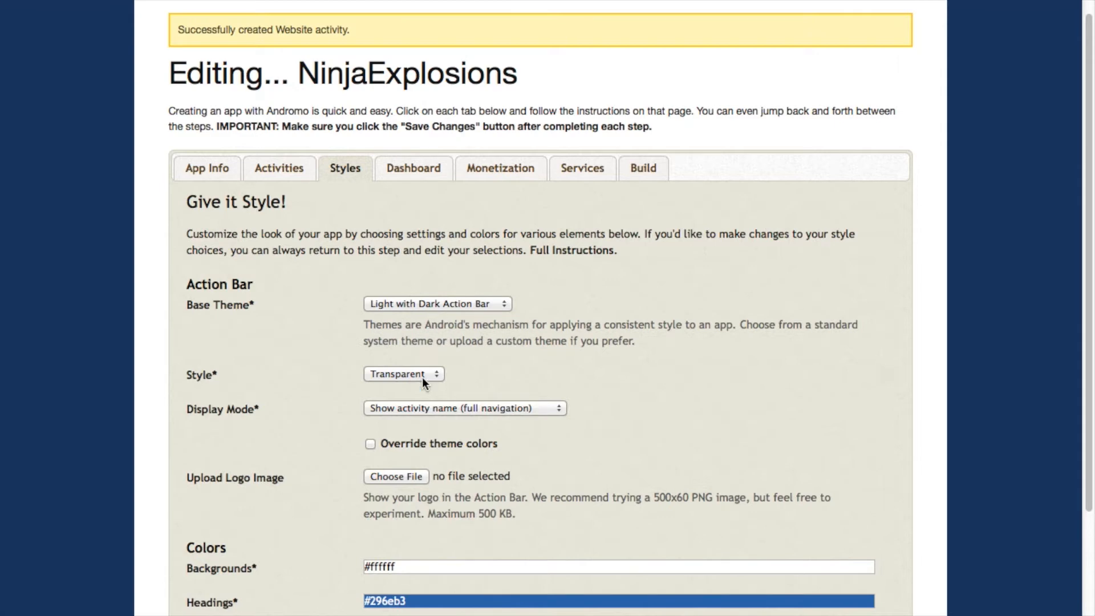
- Try magenta, #b31e9f, as the headings color
scroll(422, 379, down, 5)
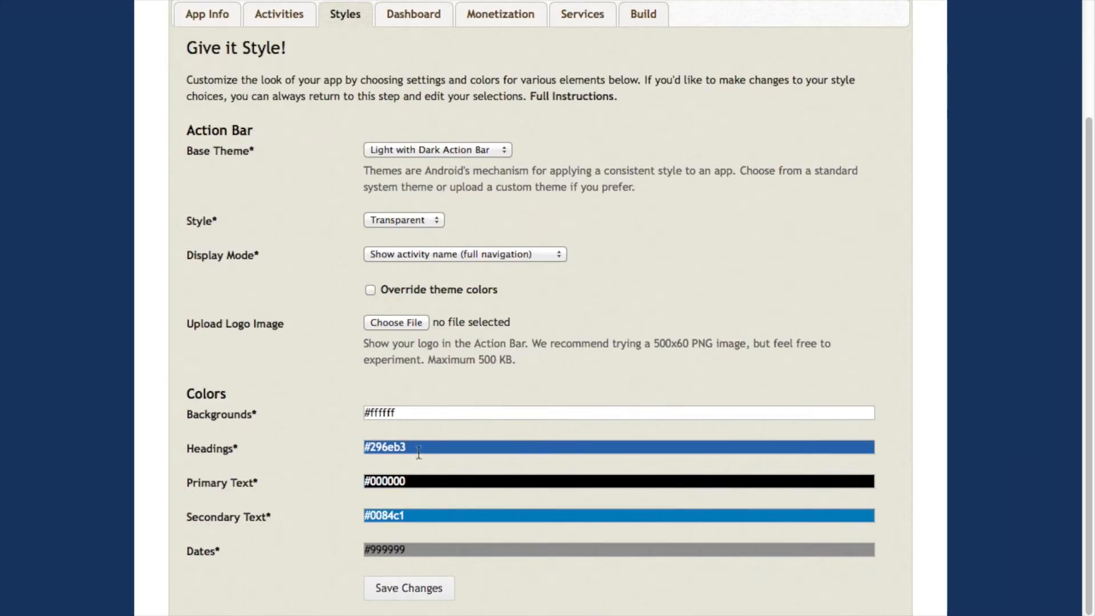
click(418, 452)
drag(459, 474, 505, 478)
click(500, 432)
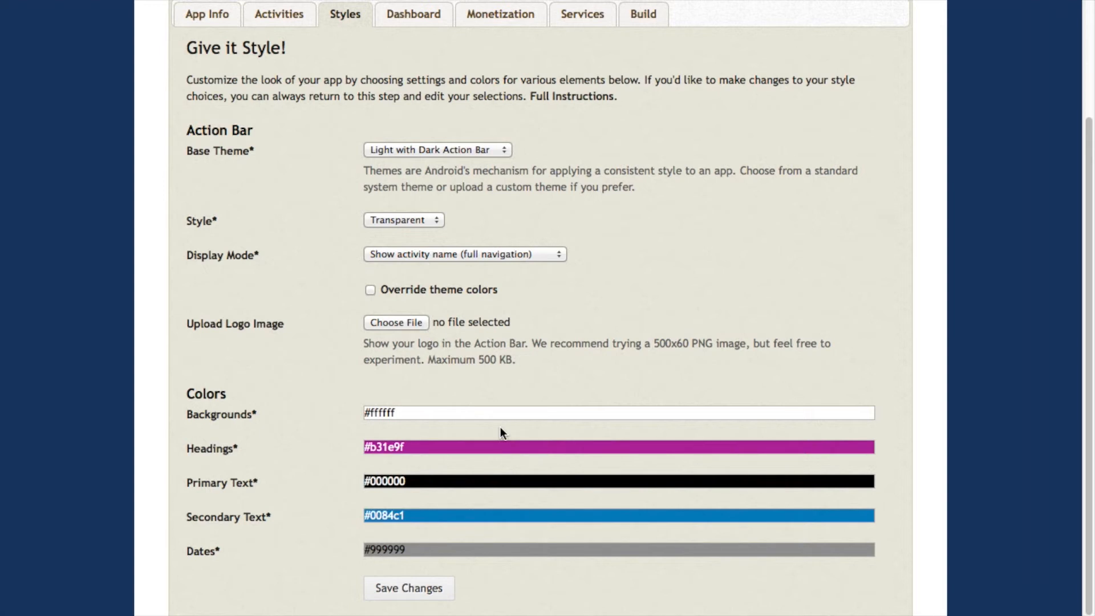
click(450, 481)
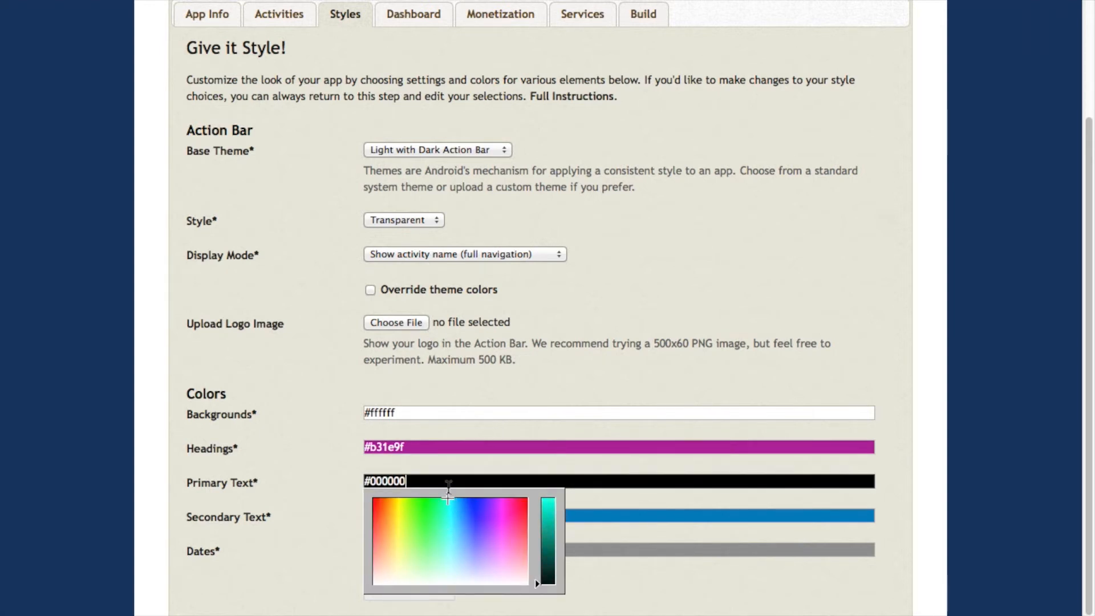
- Set the headings color to dark red, #b31212
click(441, 447)
drag(435, 497, 374, 473)
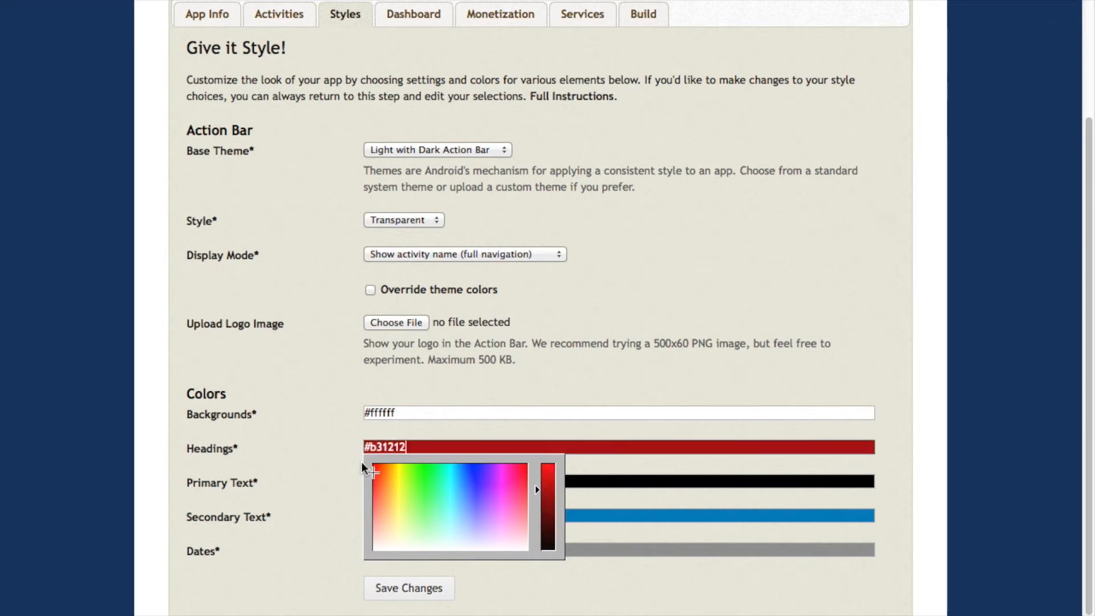
click(316, 389)
- Set the secondary text color to bright pink, #ff1fcb
click(406, 516)
drag(433, 568, 524, 612)
drag(539, 574, 538, 536)
click(471, 570)
click(505, 546)
click(670, 596)
- Set the dates color to green, #259934, and save the style changes
click(480, 551)
drag(463, 592, 432, 588)
click(581, 605)
scroll(579, 605, down, 3)
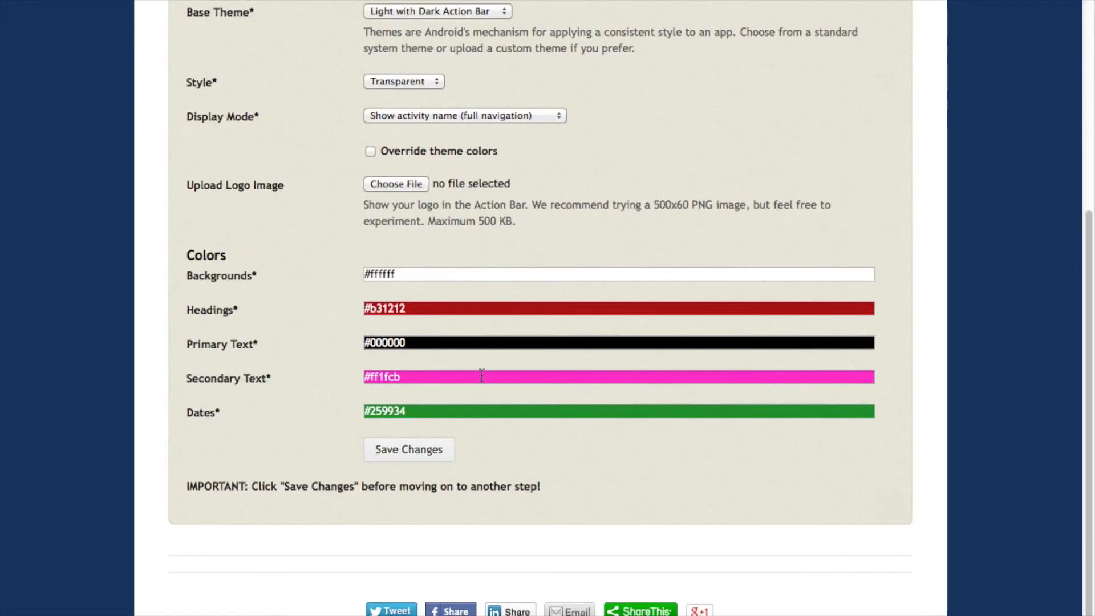
scroll(436, 374, up, 1)
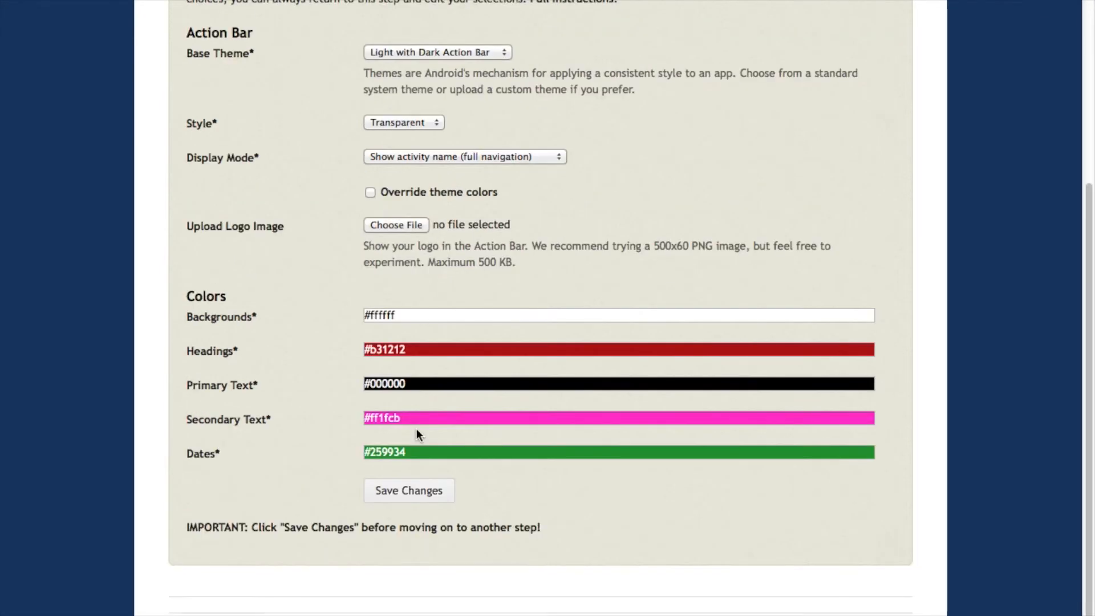
click(392, 495)
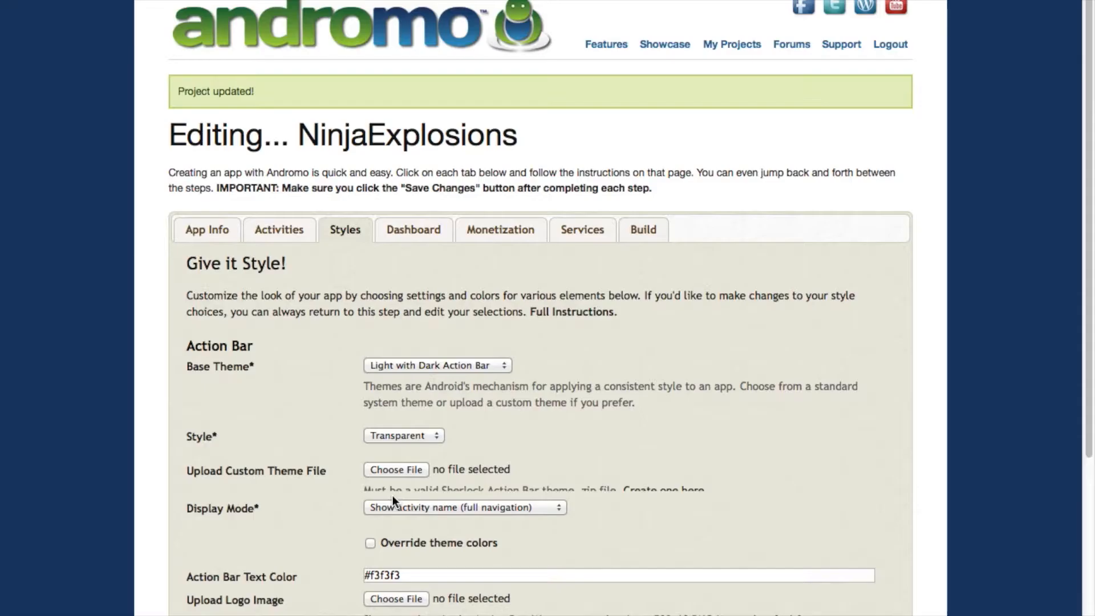
- Go to the app's dashboard settings, look through the dashboard types and keep Classic
click(435, 227)
scroll(412, 443, down, 1)
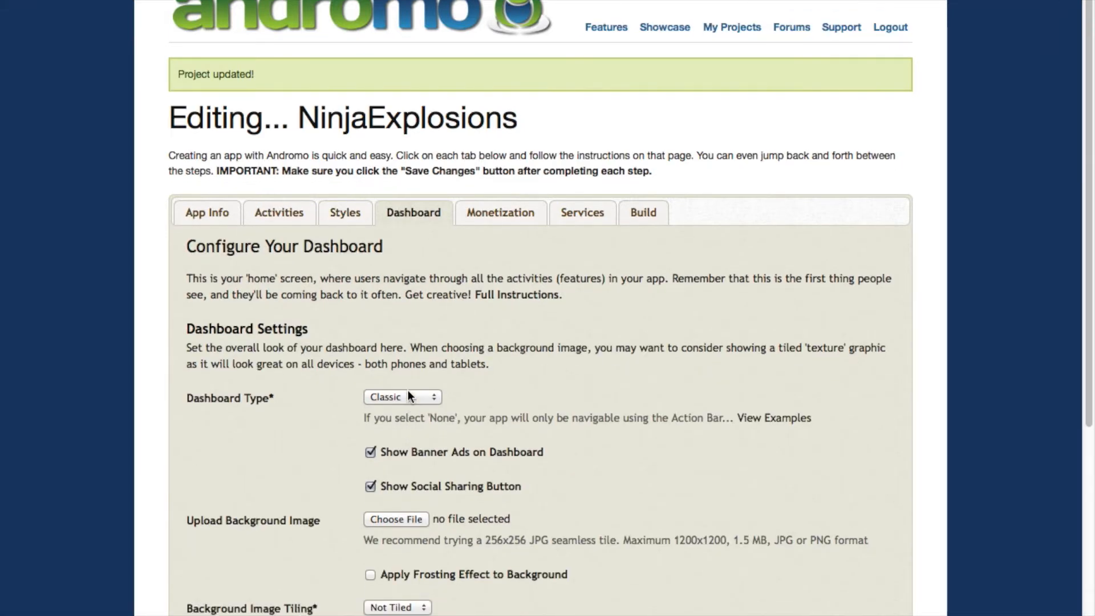
click(405, 393)
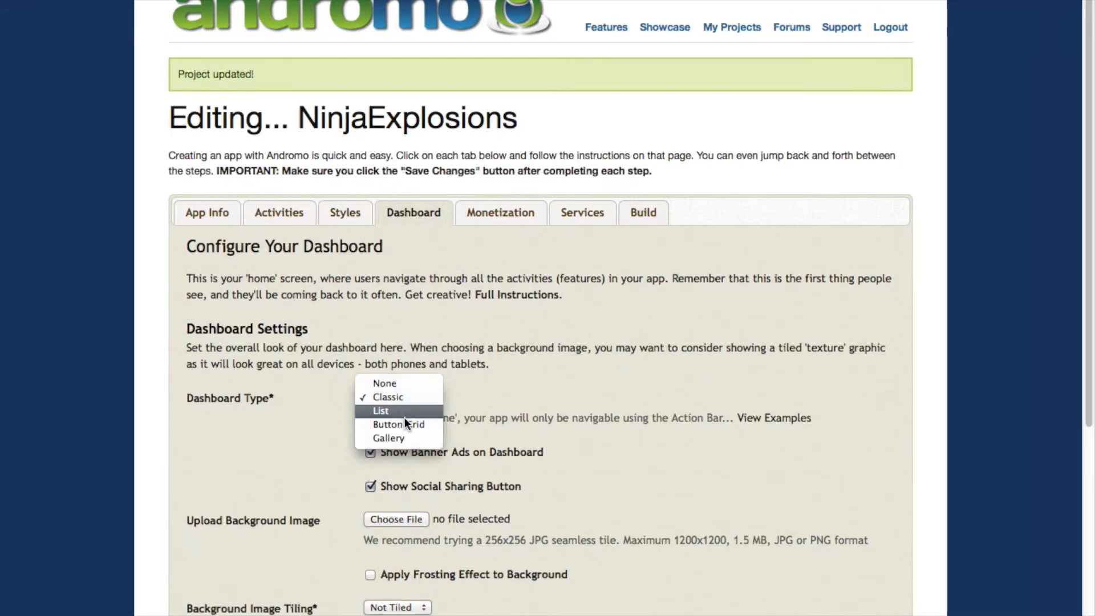
click(413, 395)
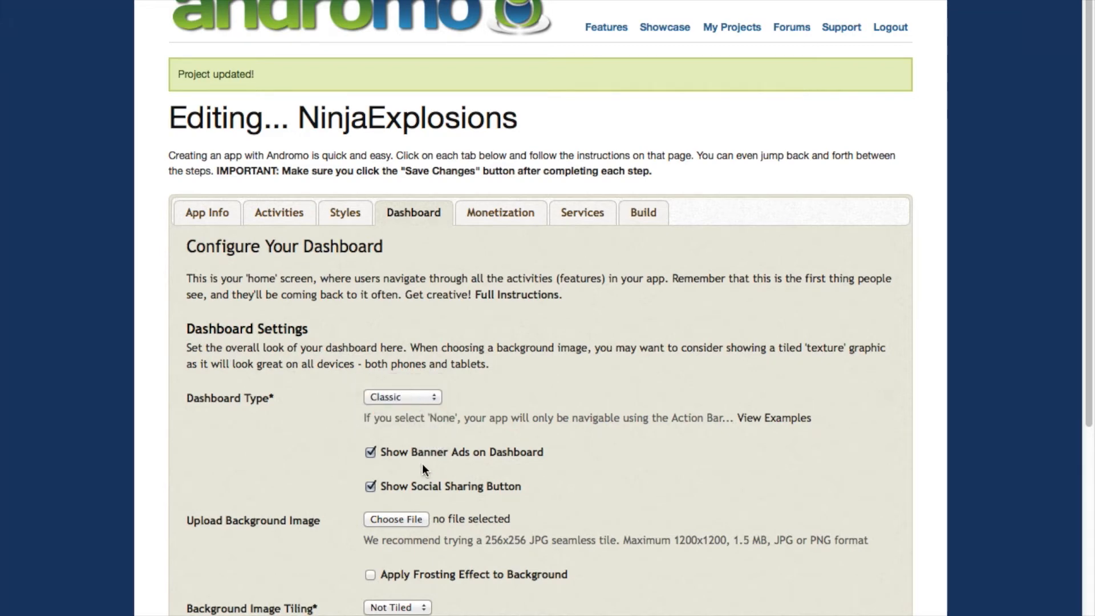
scroll(399, 492, down, 3)
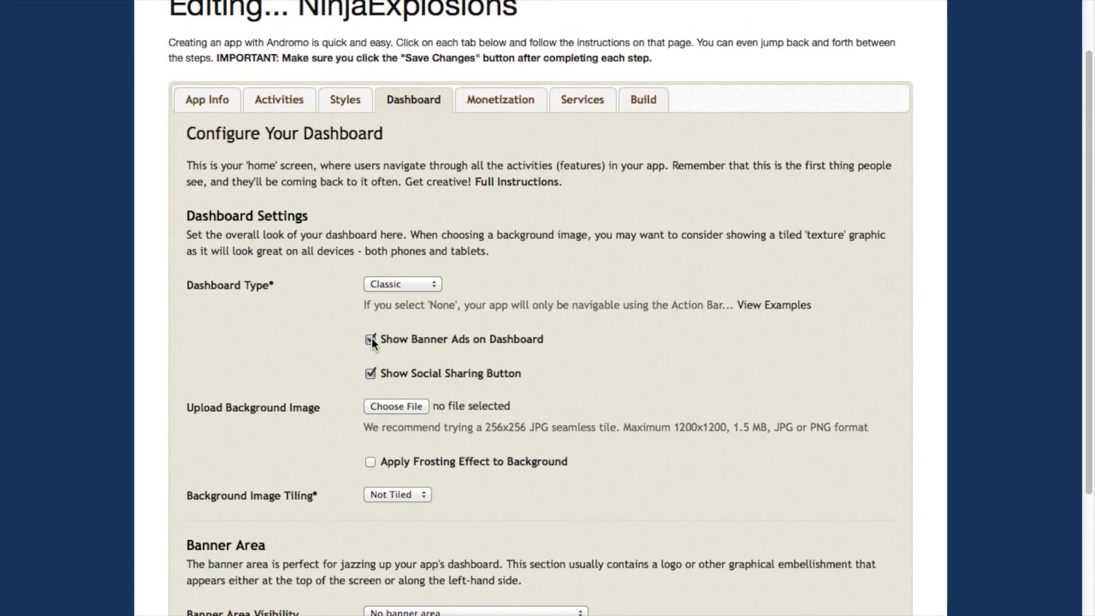
- Turn off banner ads and the social sharing button on the dashboard, and apply the frosting effect to the background
click(371, 374)
scroll(337, 371, down, 2)
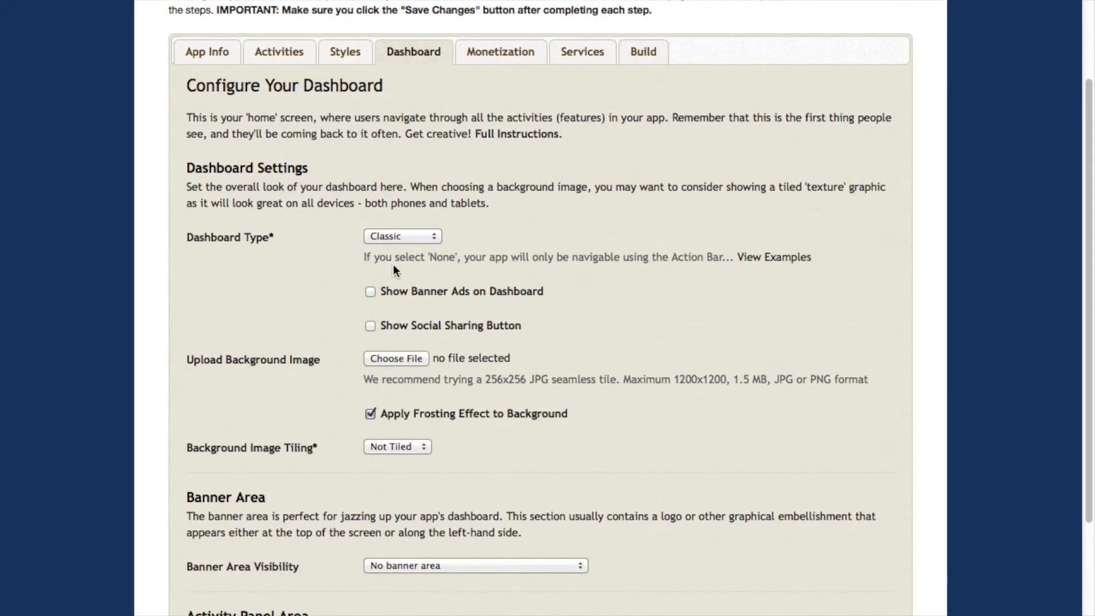
scroll(391, 367, down, 4)
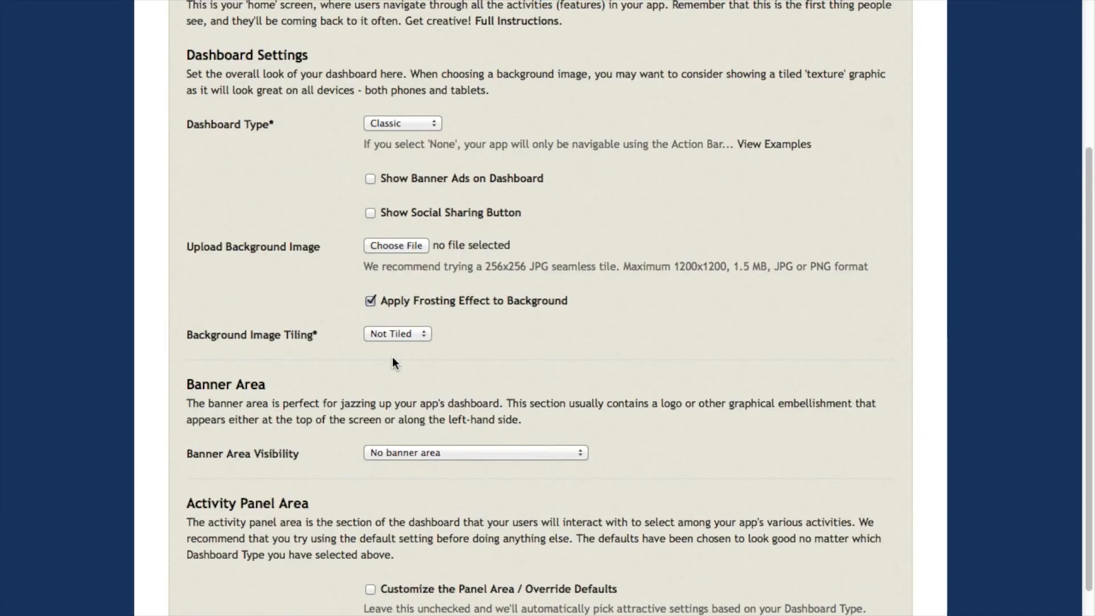
- Review the advertising and monetization options and the web services settings for analytics and push messaging
scroll(483, 205, up, 15)
click(491, 228)
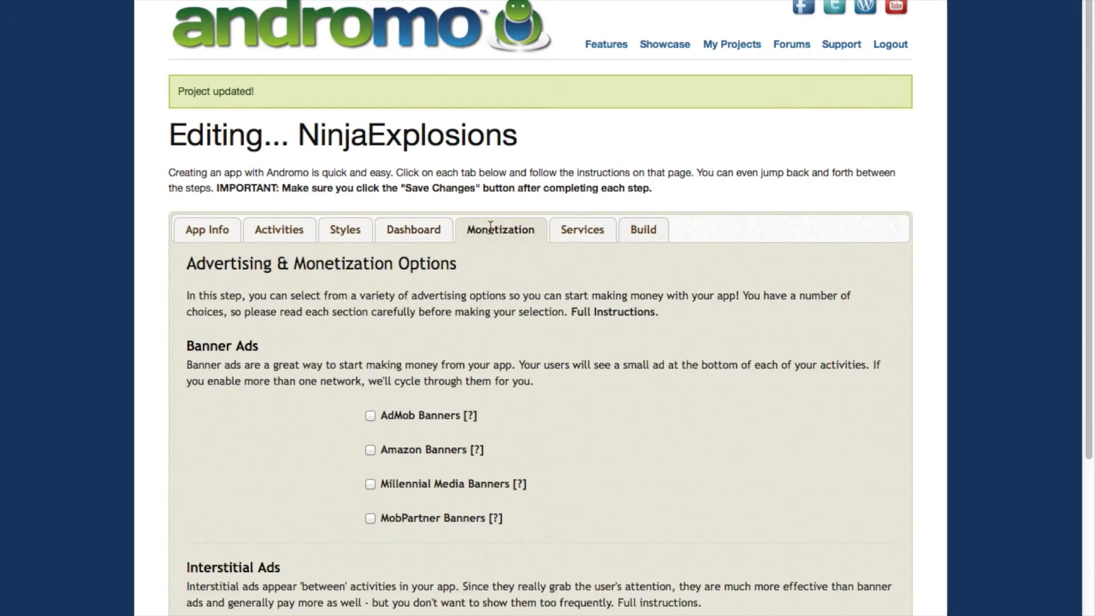
click(593, 228)
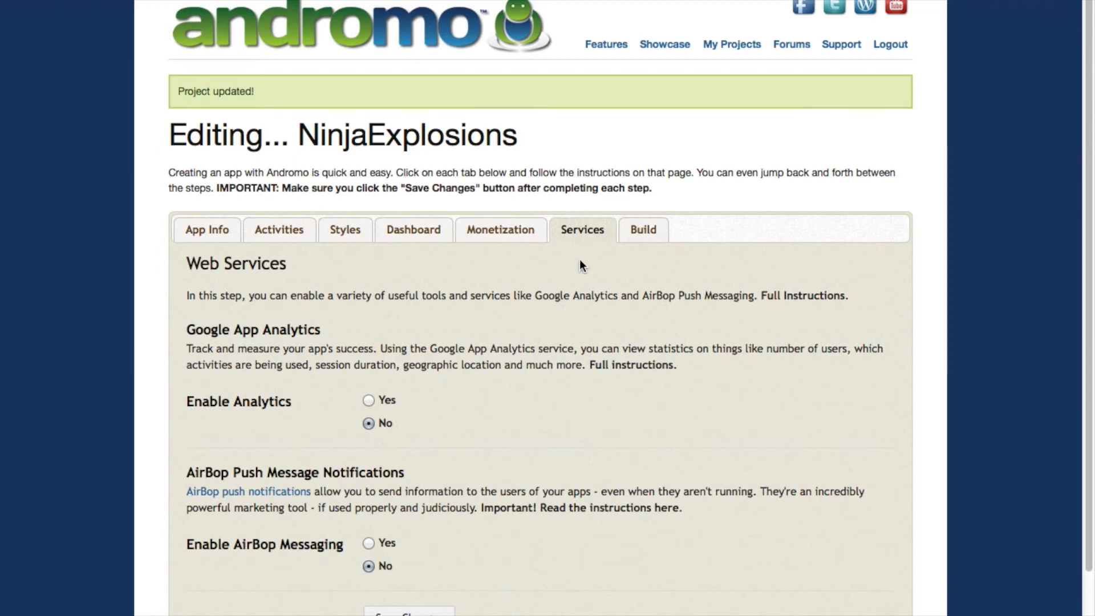
- Generate the NinjaExplosions app by starting its build
click(638, 224)
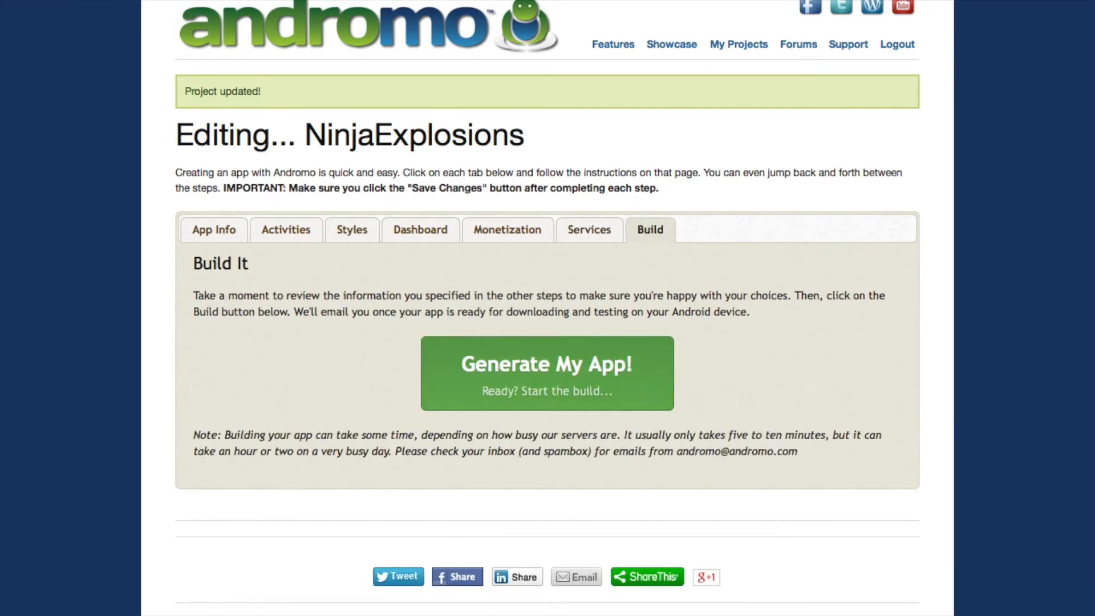
click(547, 373)
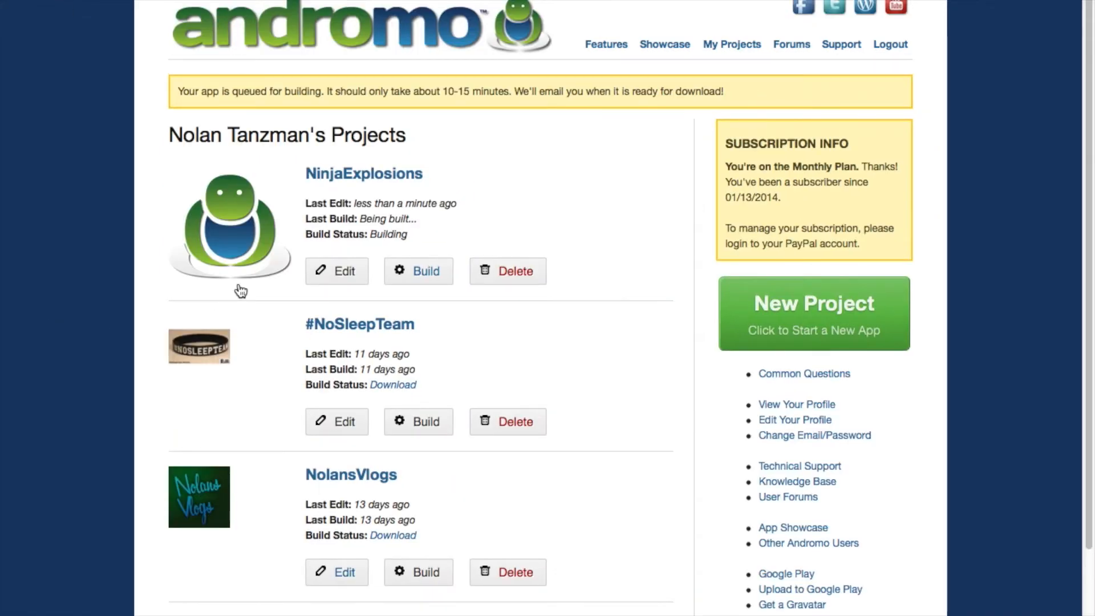
click(331, 283)
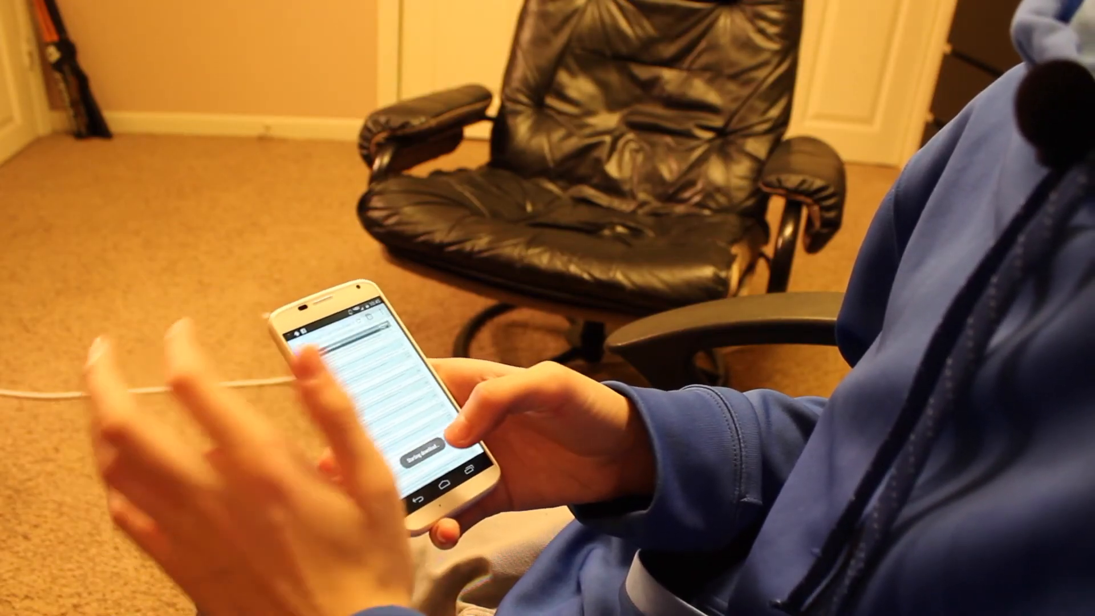
key(Escape)
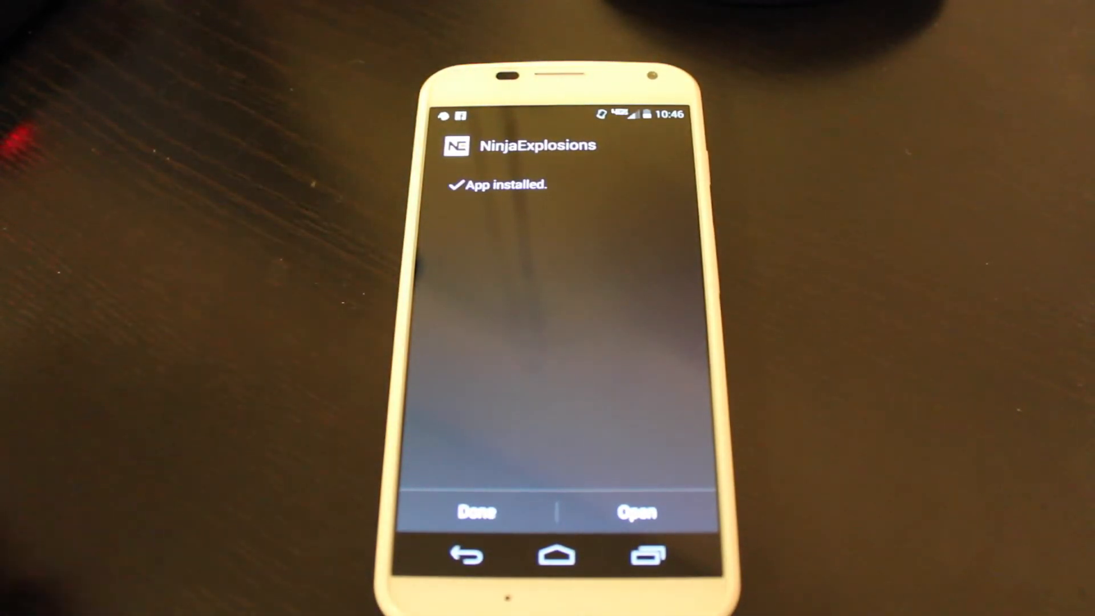
click(636, 511)
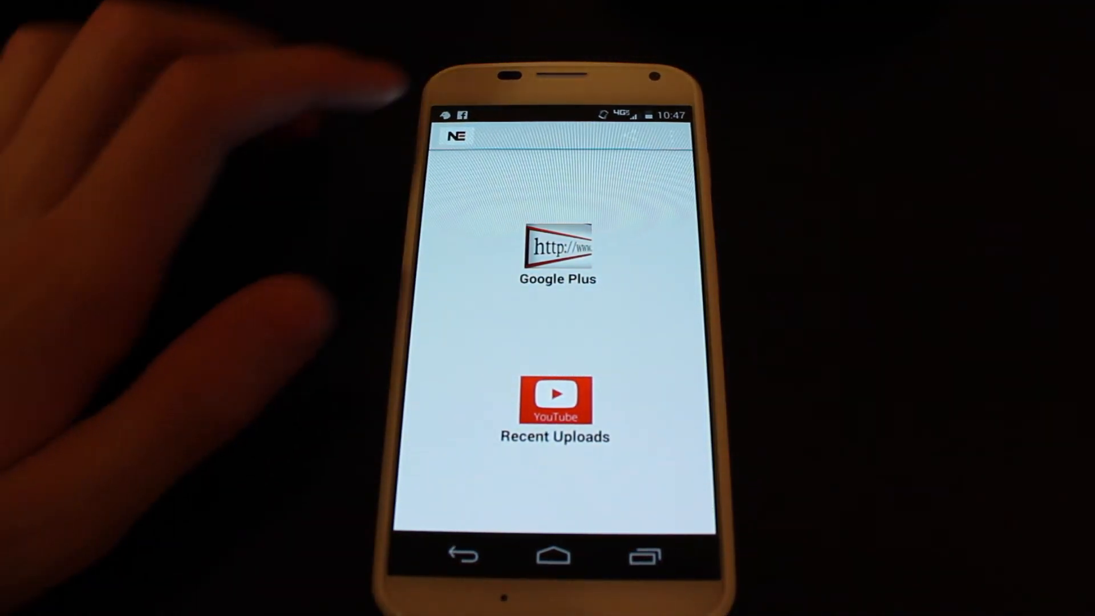
click(676, 135)
click(573, 163)
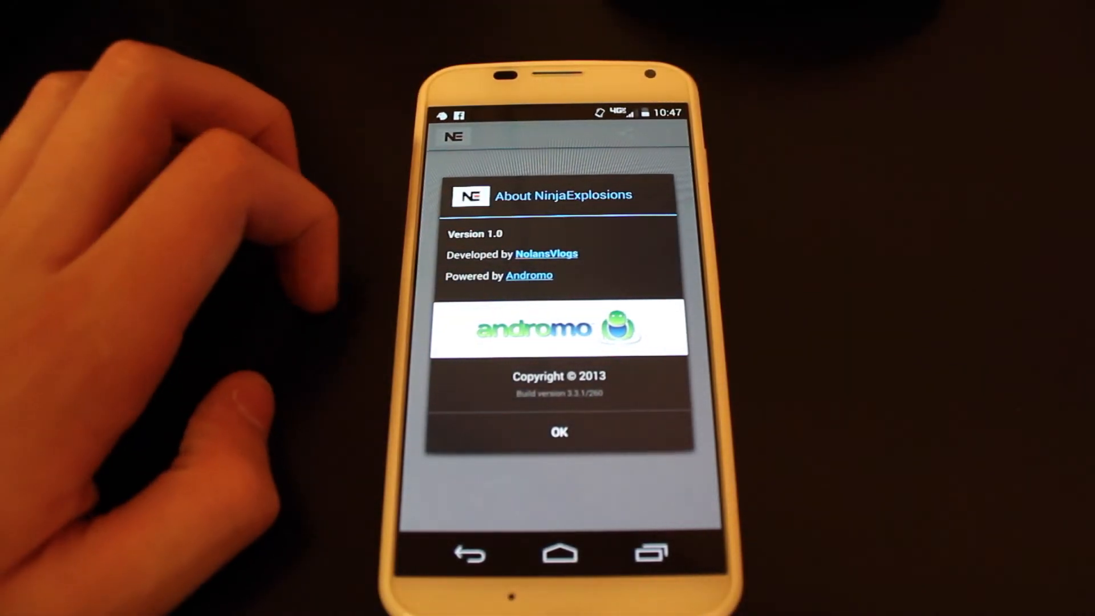
click(528, 275)
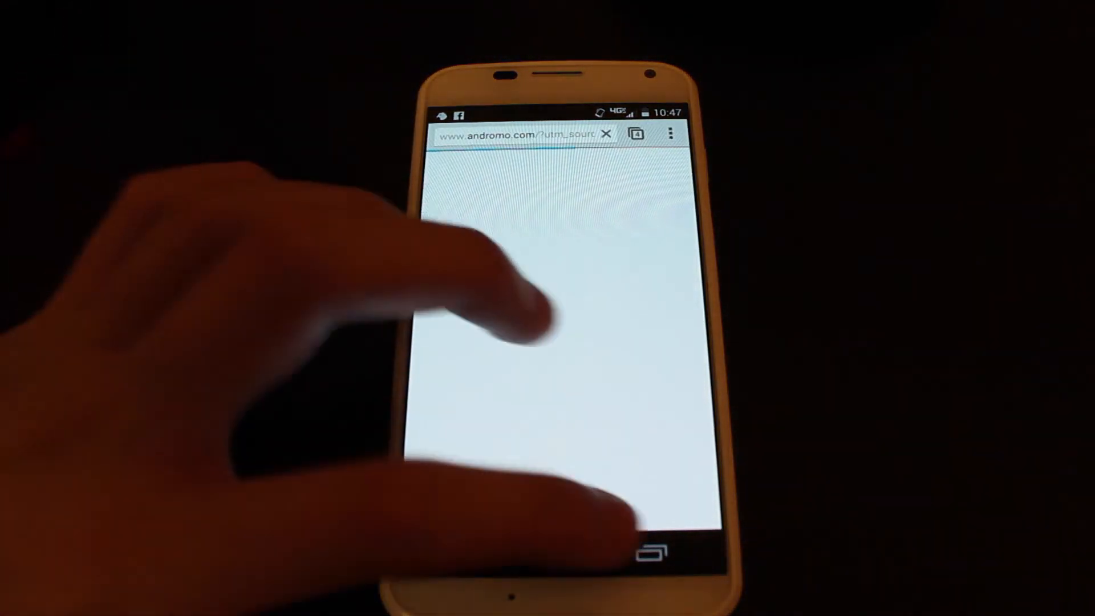
click(651, 553)
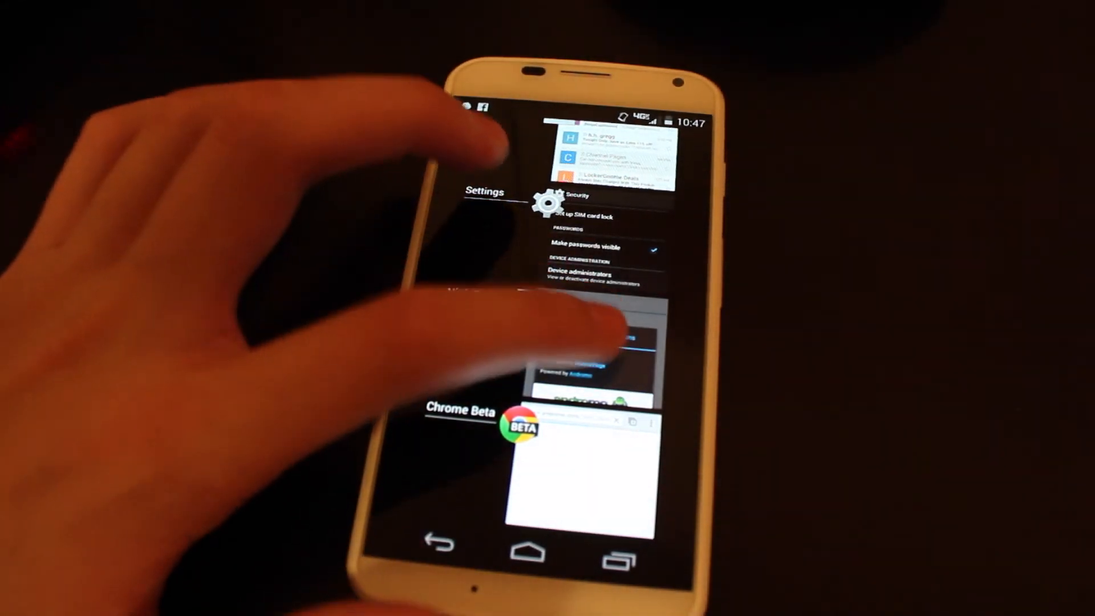
click(593, 342)
click(539, 430)
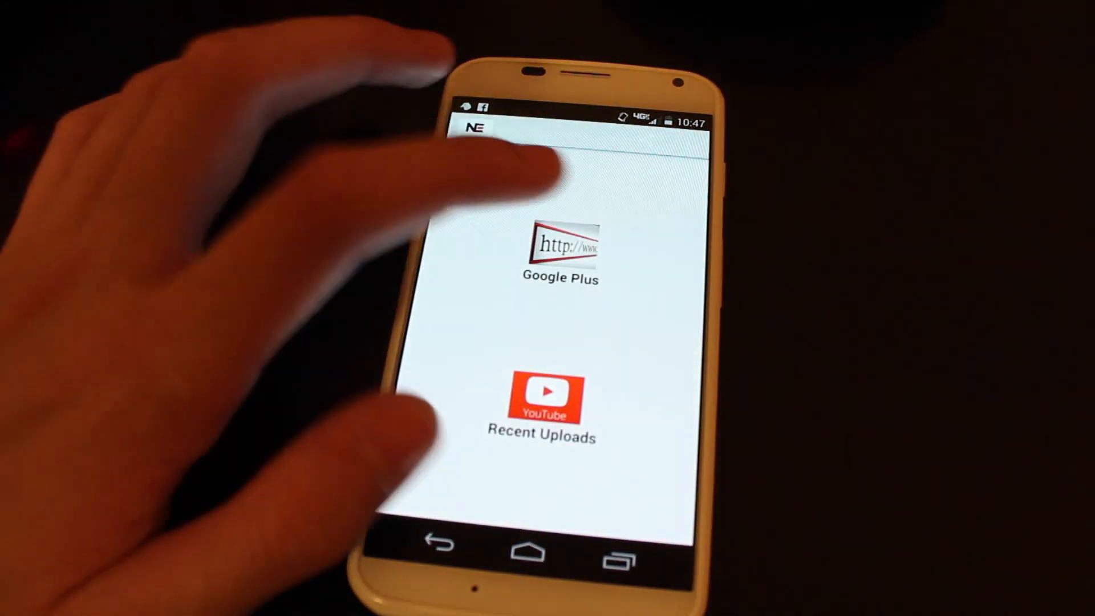
click(562, 245)
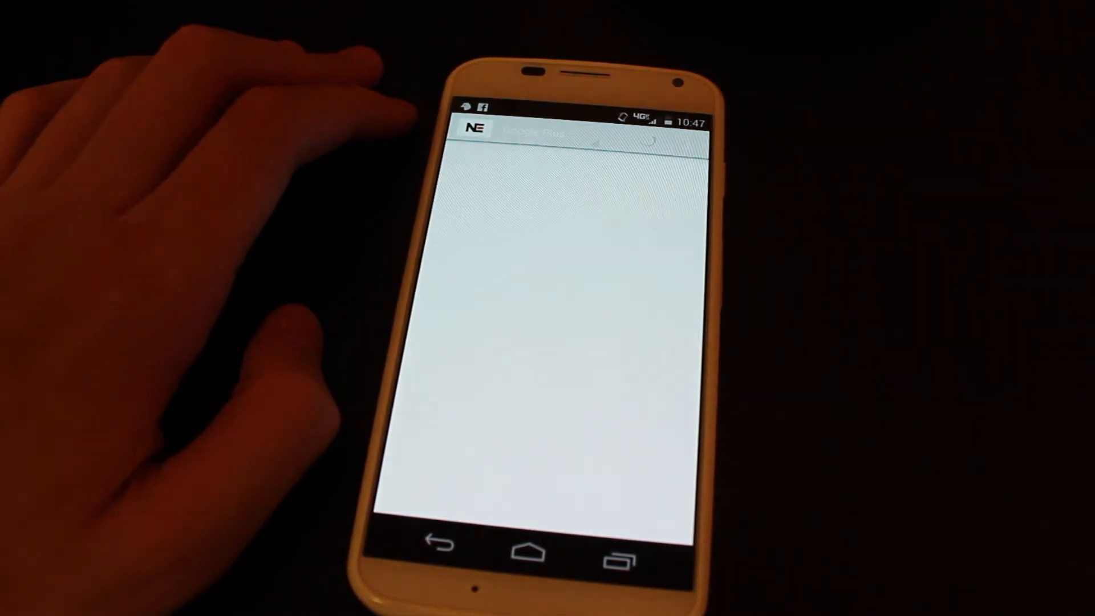
scroll(525, 240, down, 5)
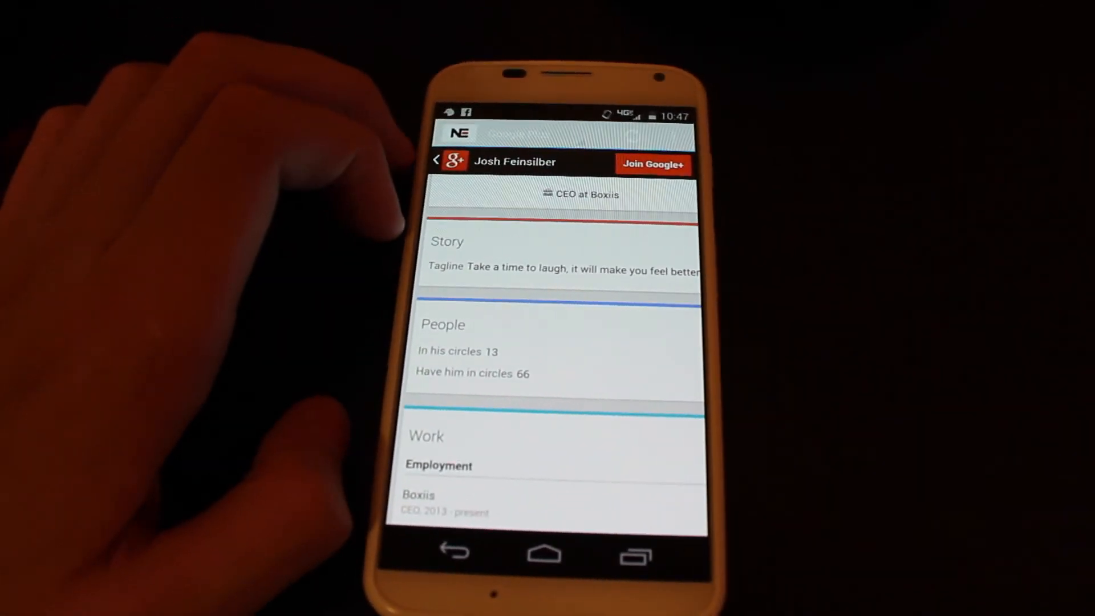
scroll(548, 313, up, 5)
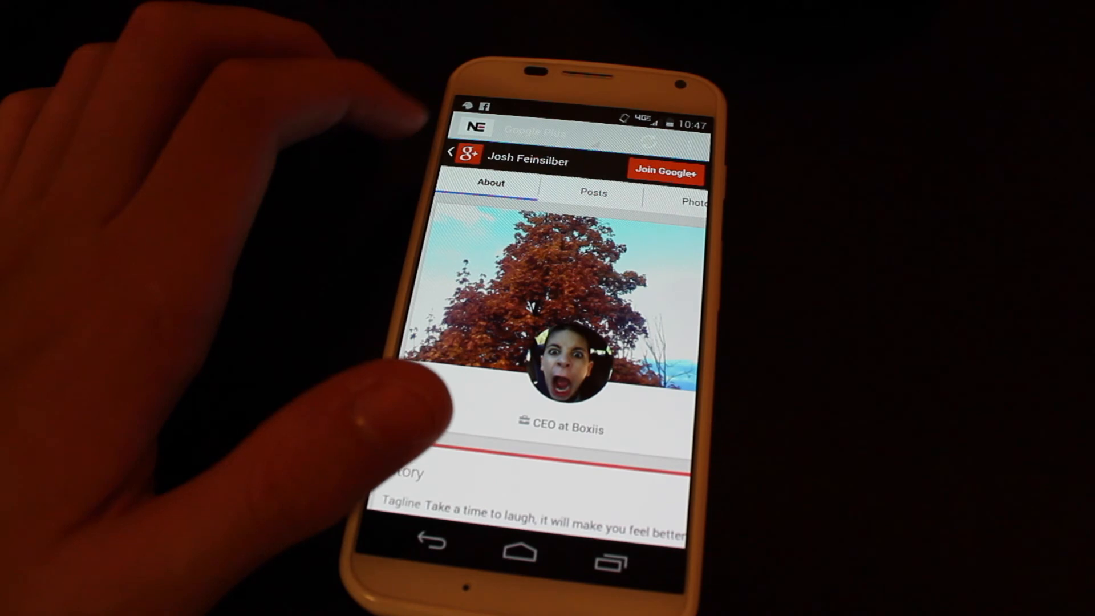
scroll(501, 239, down, 3)
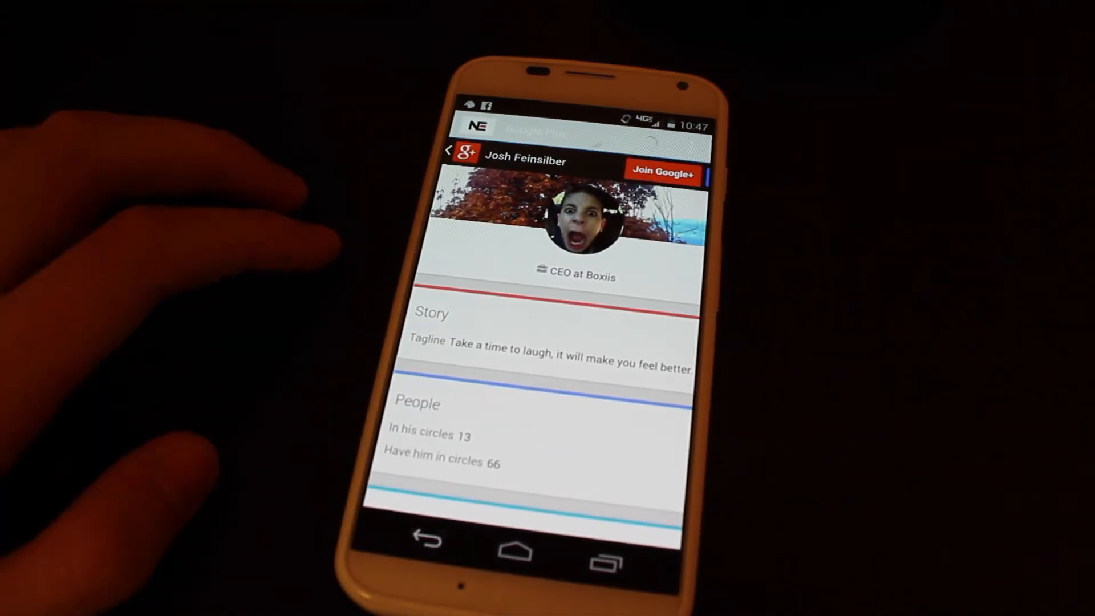
click(427, 539)
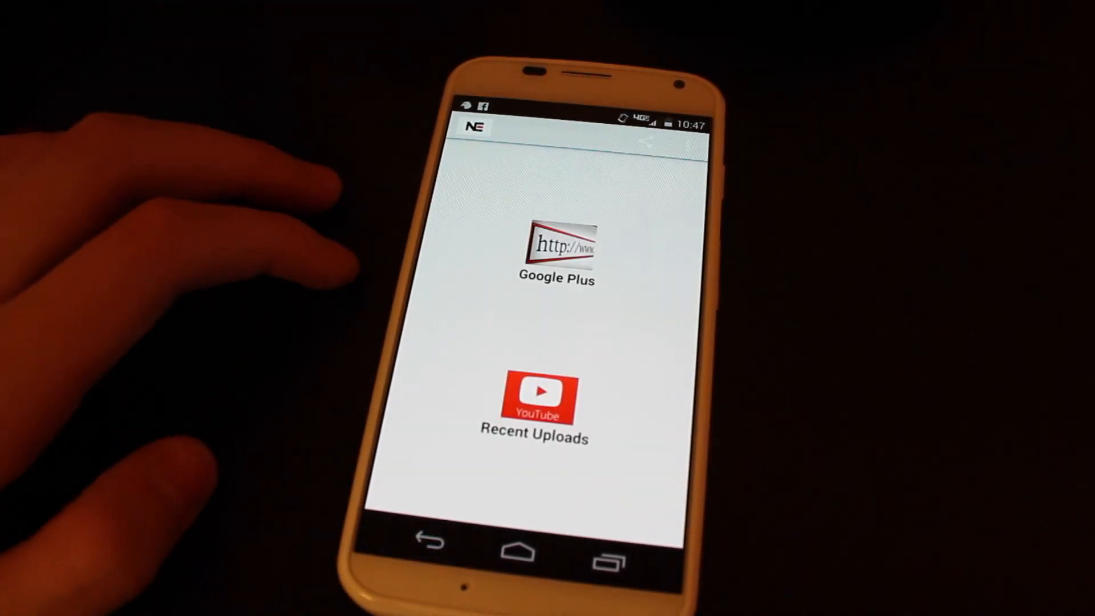
click(539, 401)
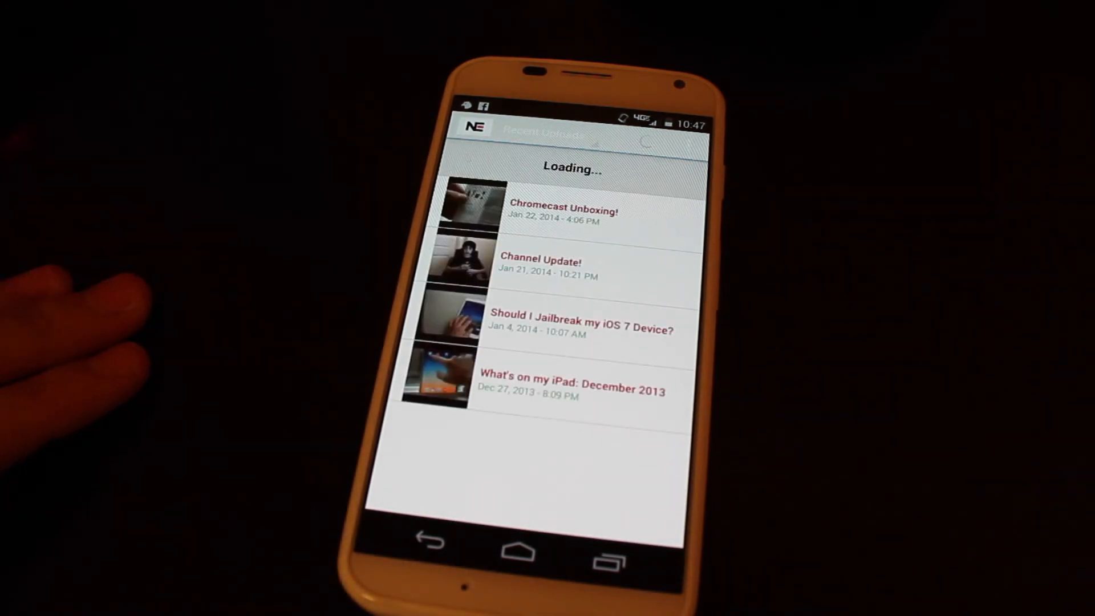
drag(464, 362, 448, 330)
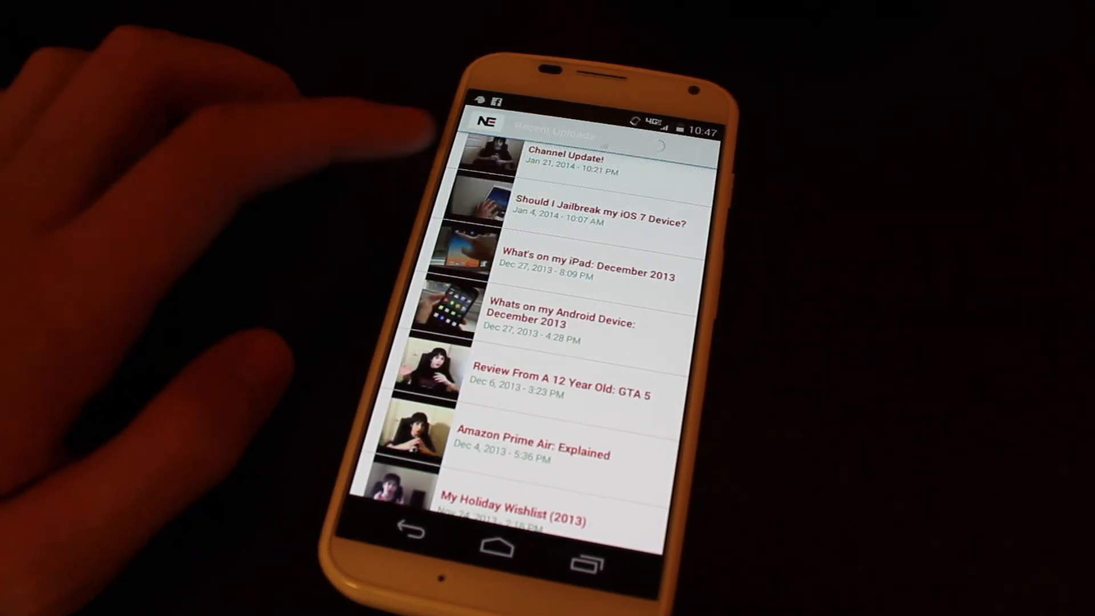
click(542, 130)
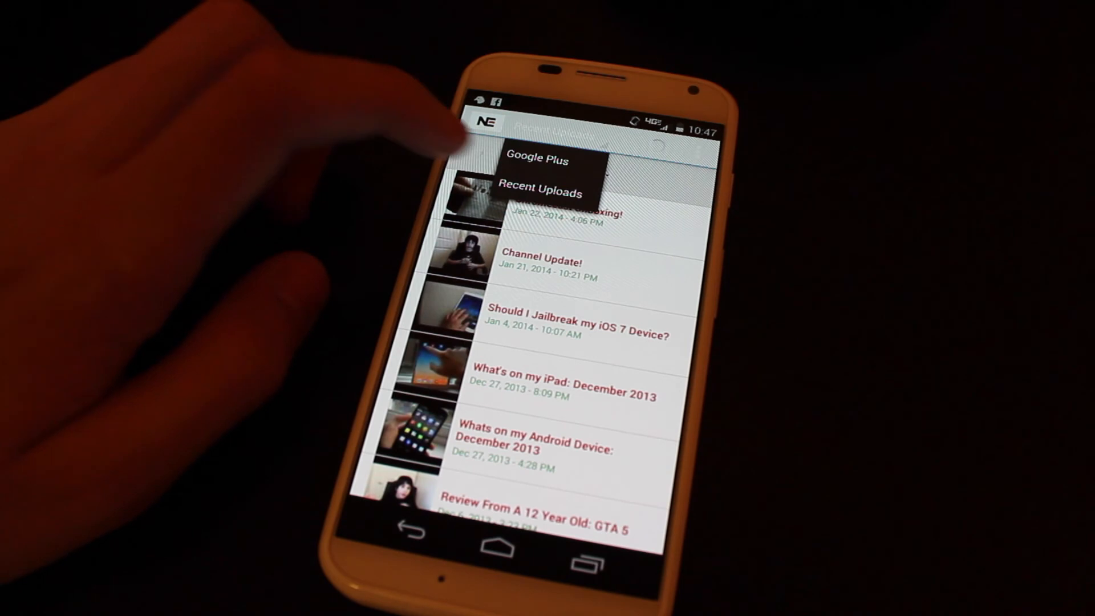
click(536, 159)
click(486, 121)
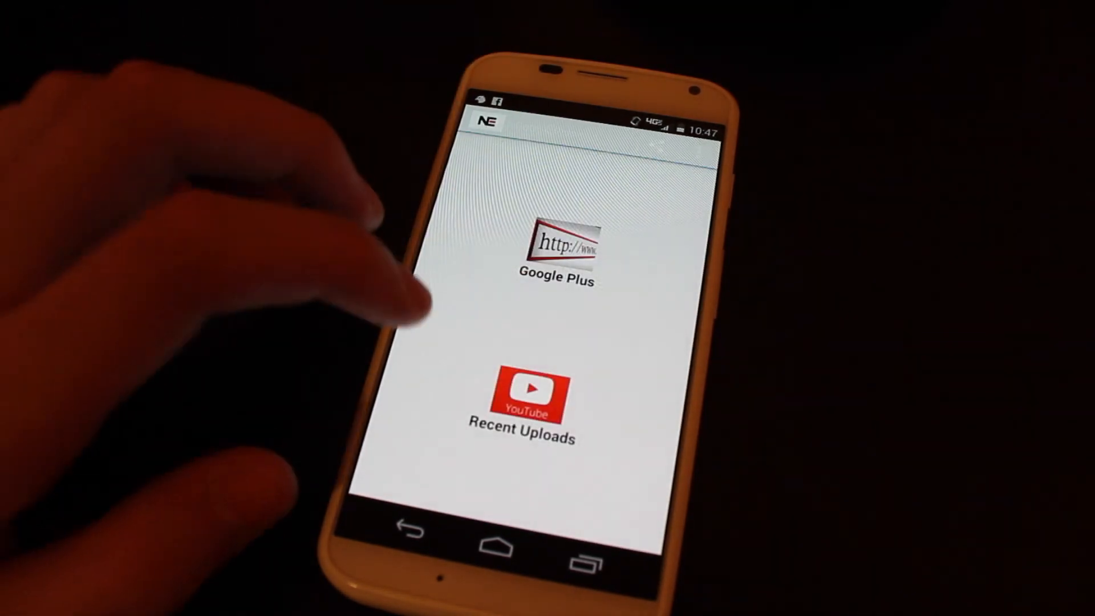